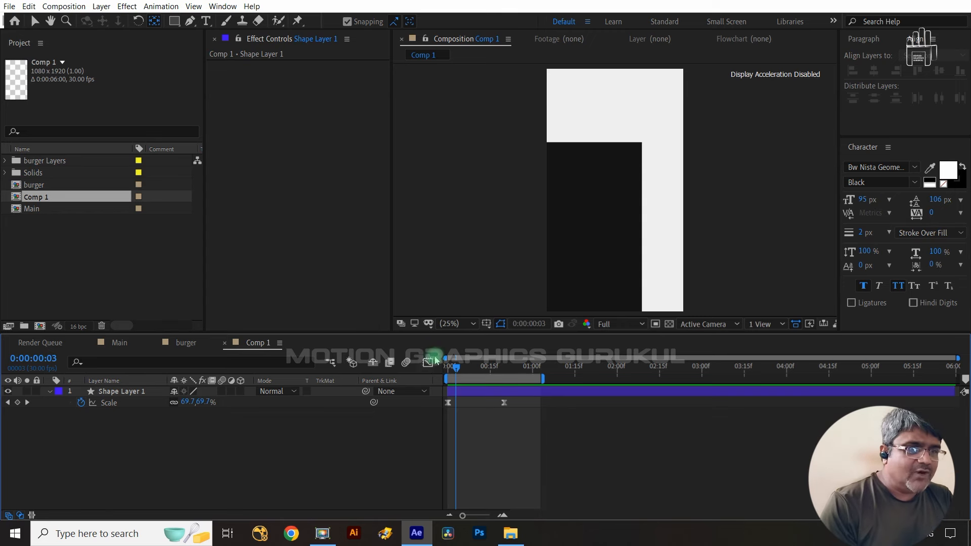
- Reveal Shape Layer 1's Position alongside Scale and add Position keyframes of 0, 1920 at frames 0 and 10
left_click_drag(456, 372, 448, 372)
left_click(112, 391)
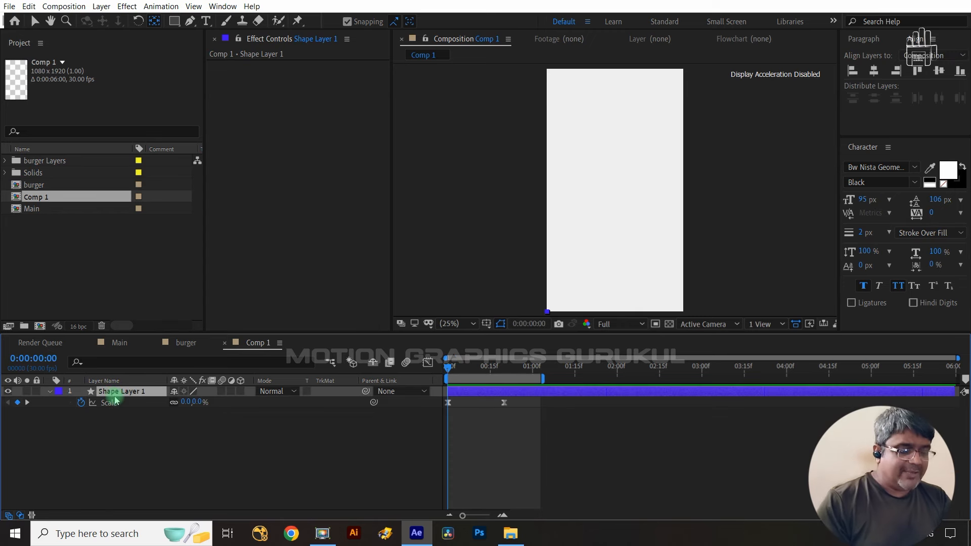
key("shift+p")
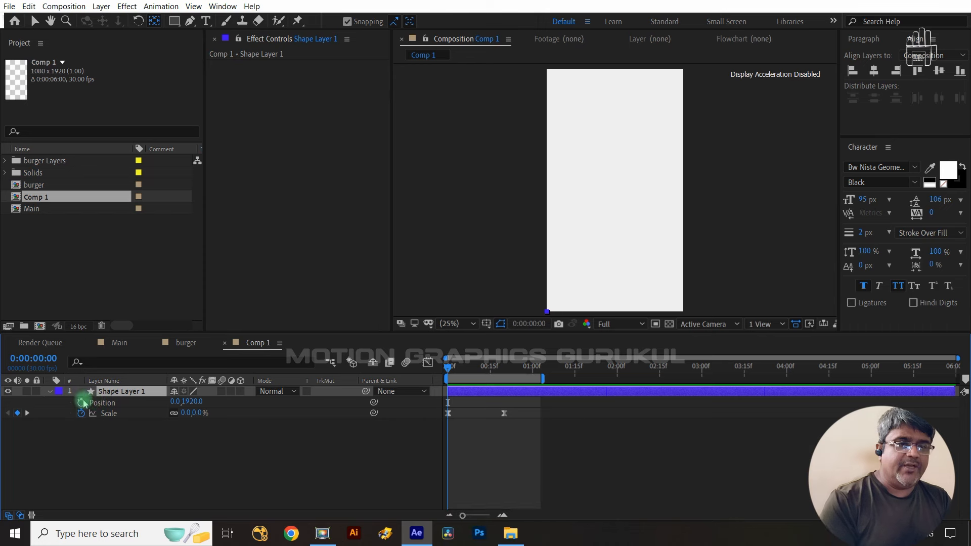
left_click(80, 402)
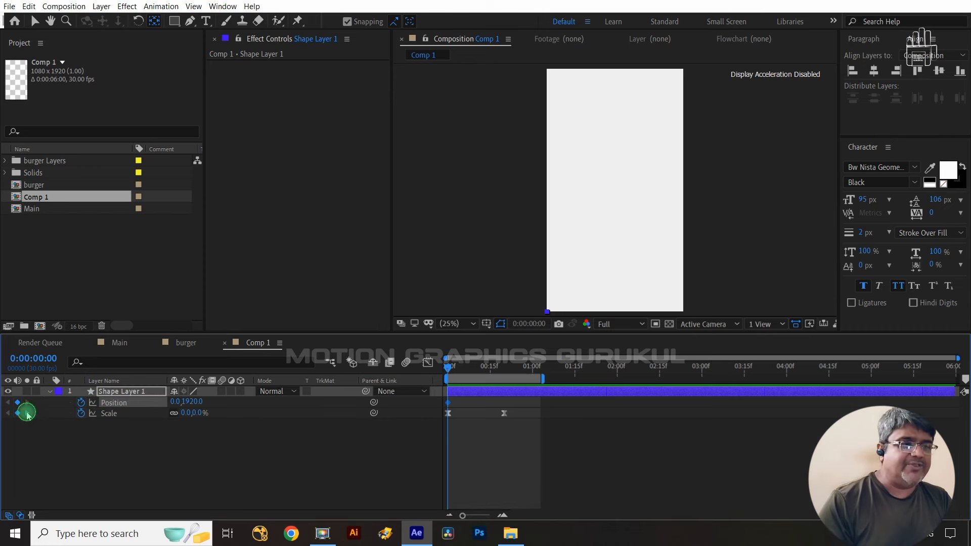
left_click(28, 413)
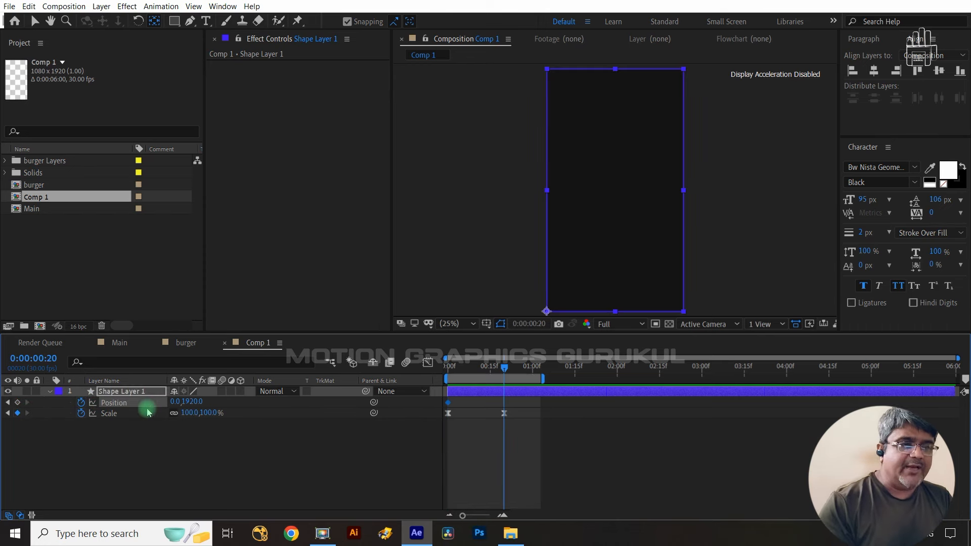
key("shift+Page_Up")
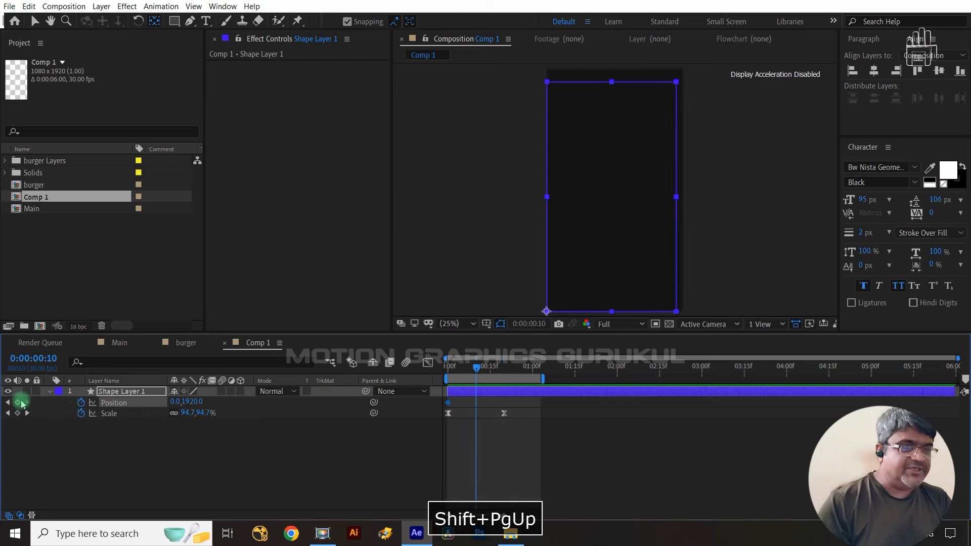
left_click(17, 403)
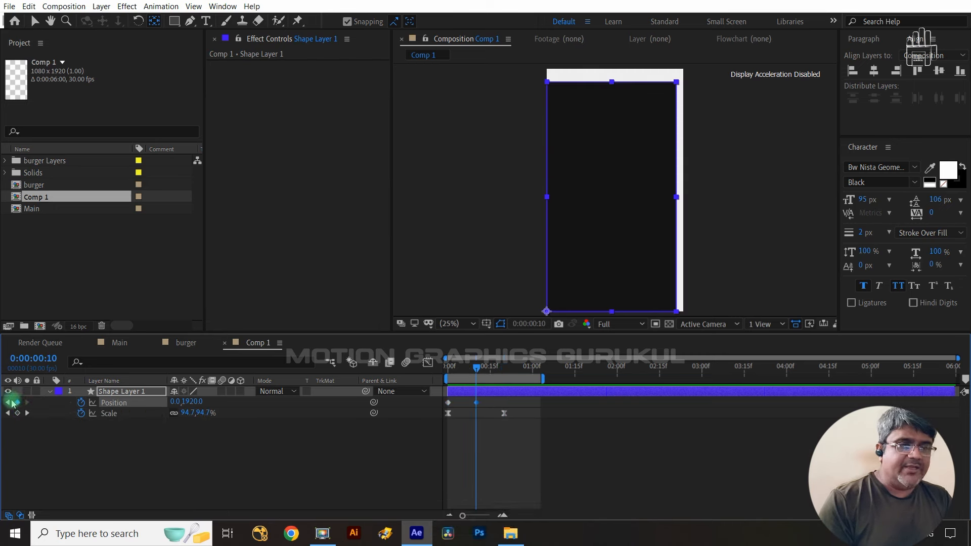
- Set the horizontal Position of Shape Layer 1 to -285 at the first keyframe
left_click(7, 403)
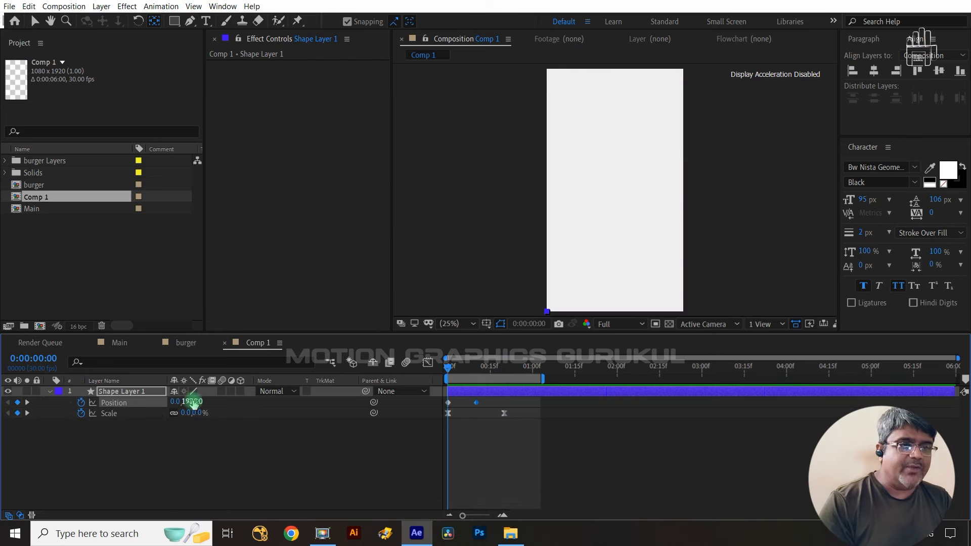
key("ctrl+z")
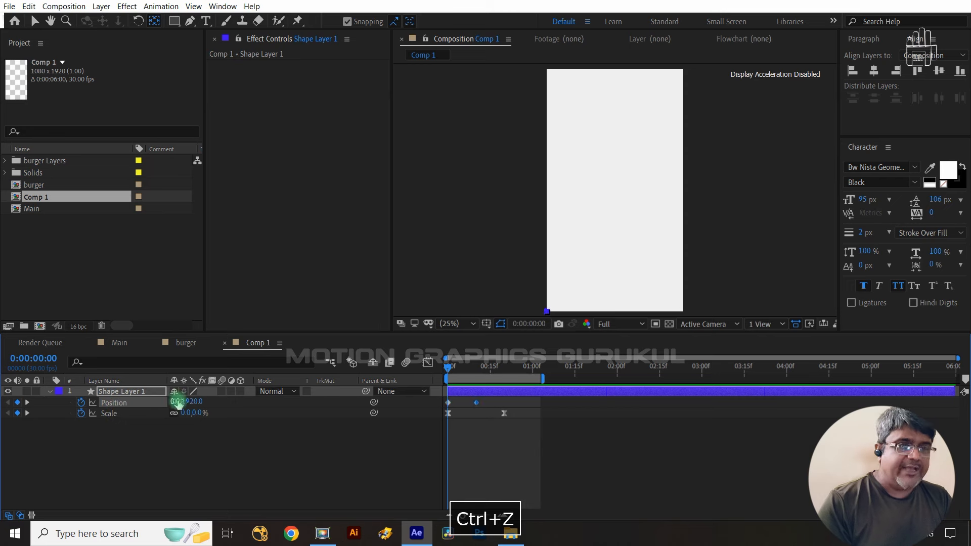
left_click_drag(176, 401, 8, 417)
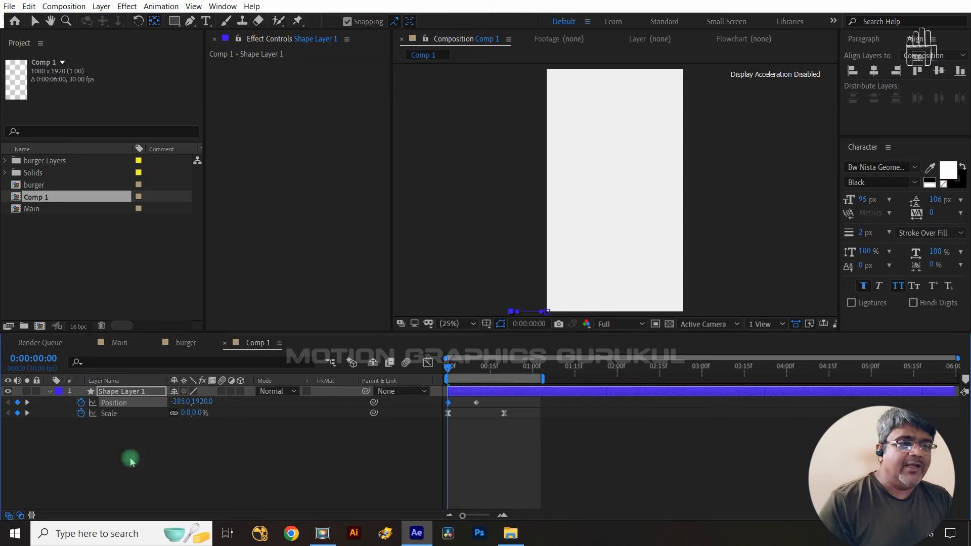
left_click(225, 438)
- Apply Easy Ease to both Position keyframes of Shape Layer 1
left_click(27, 402)
left_click(27, 413)
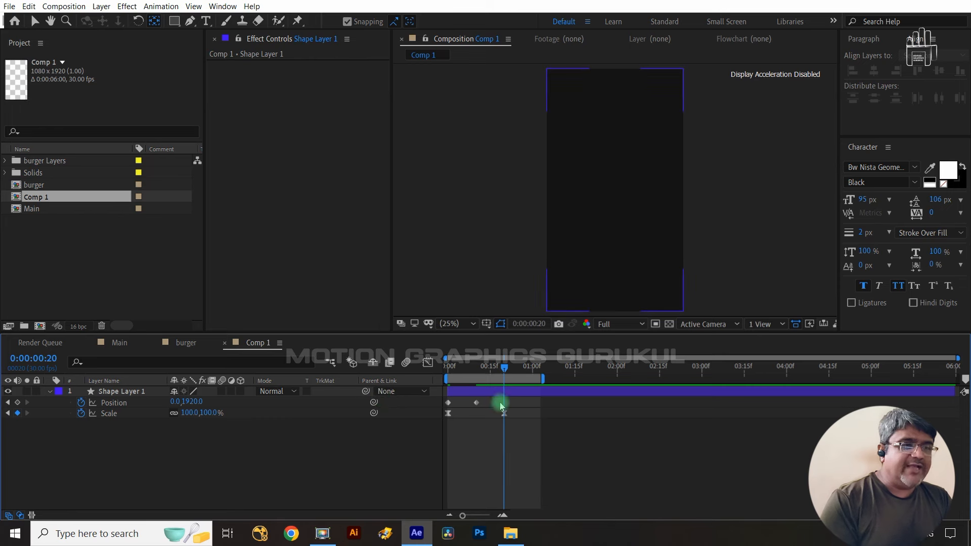
left_click_drag(491, 398, 418, 404)
key("F9")
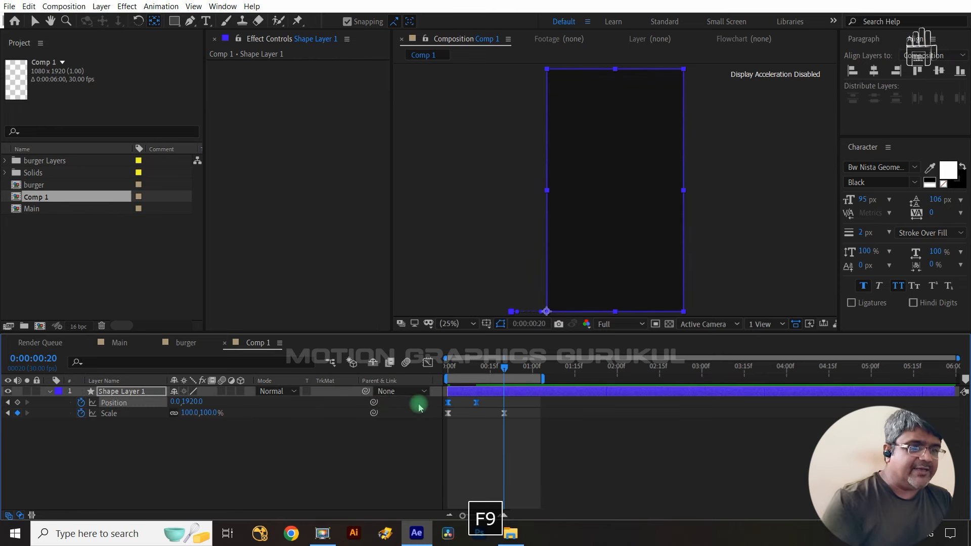
- Show the Position curve in the Graph Editor and separate Position into X and Y dimensions
left_click(428, 362)
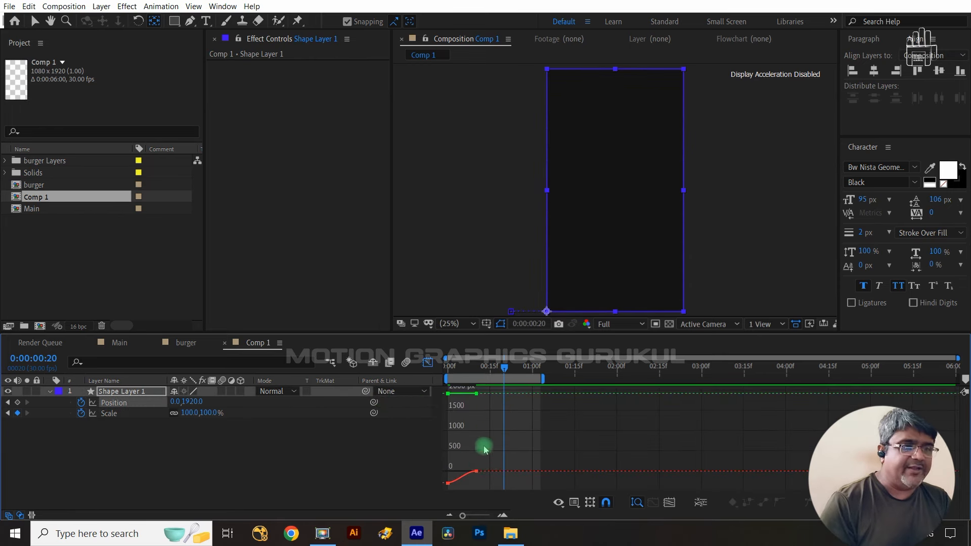
right_click(115, 403)
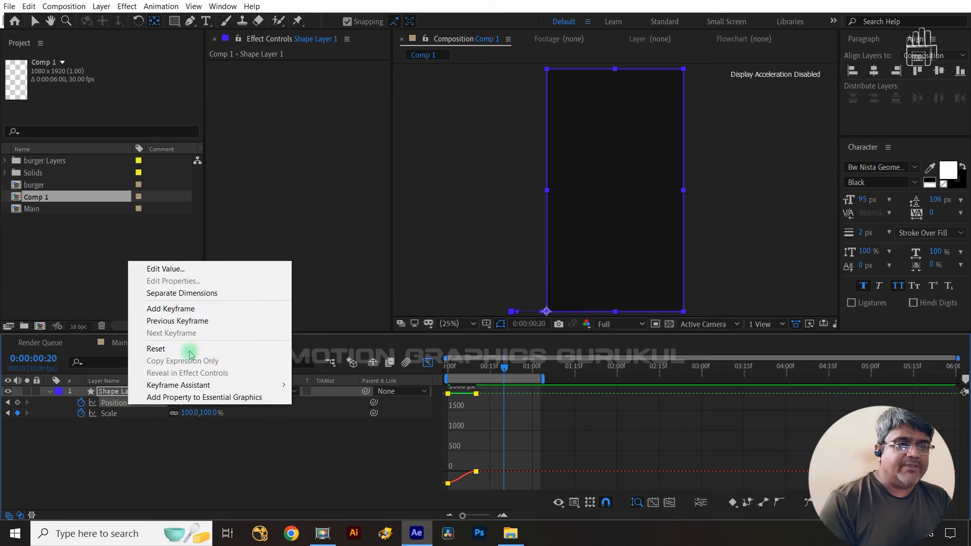
left_click(204, 294)
left_click(240, 440)
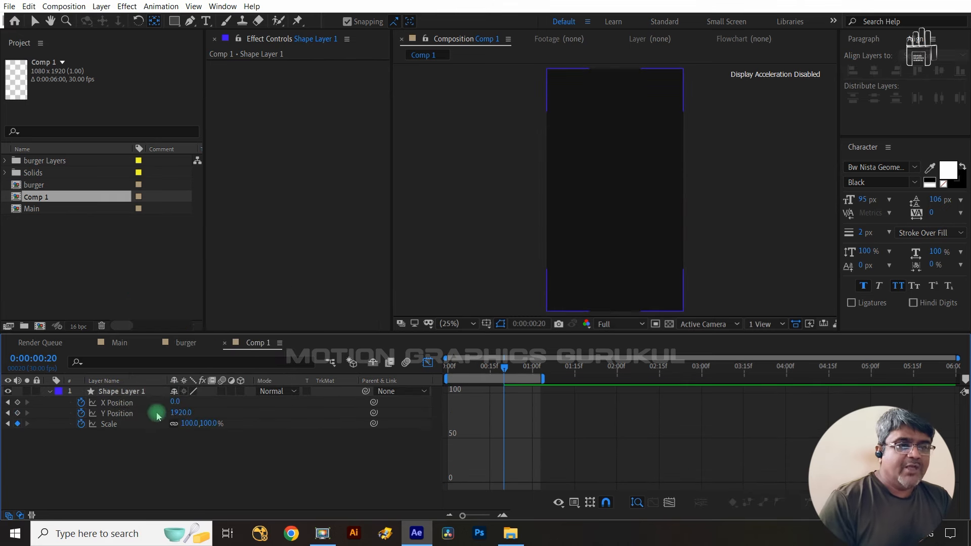
- Reshape the X Position value curve so it rises steeply at the start and flattens into the second keyframe, and close the Graph Editor
left_click(141, 402)
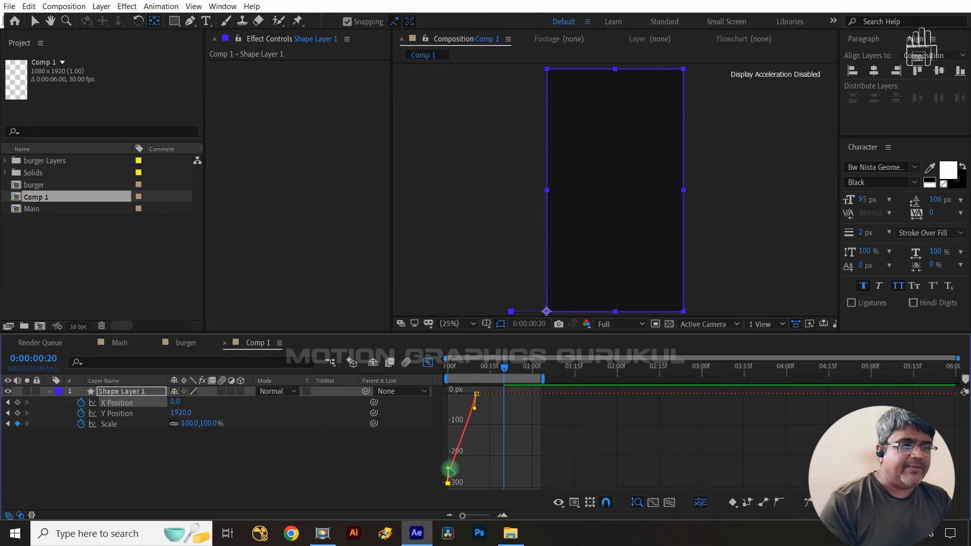
left_click_drag(449, 469, 461, 399)
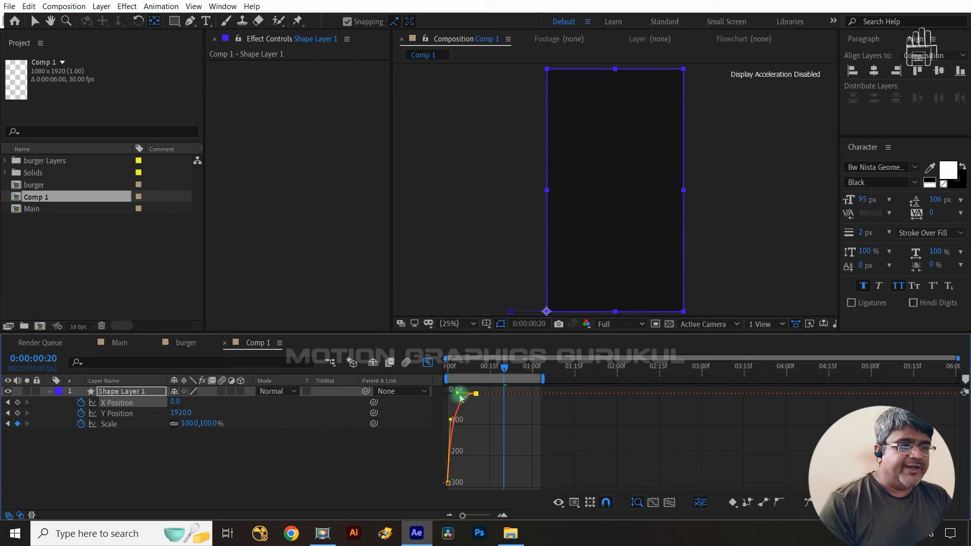
left_click(428, 363)
- Preview the combined X Position and Scale animation from frame 0
left_click_drag(504, 374, 437, 380)
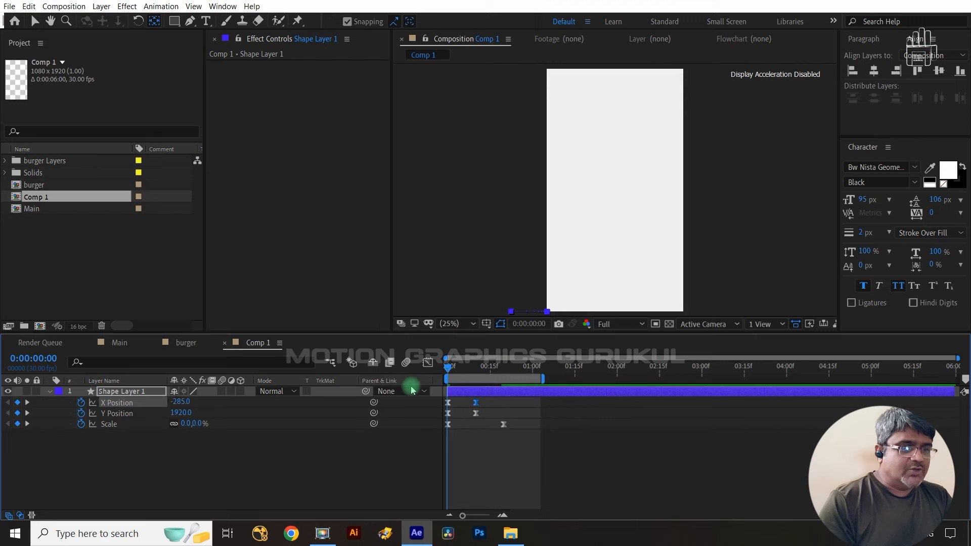
left_click(398, 450)
key("space")
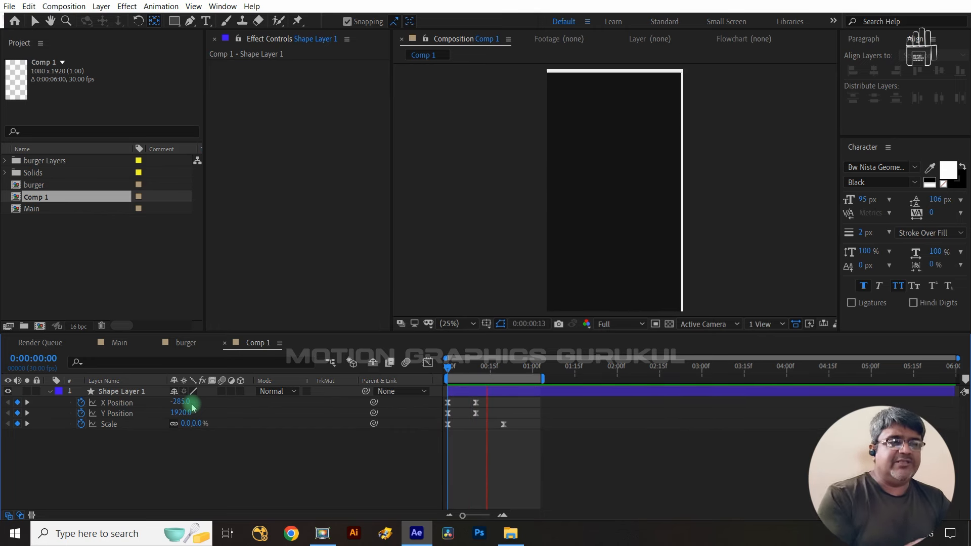
key("space")
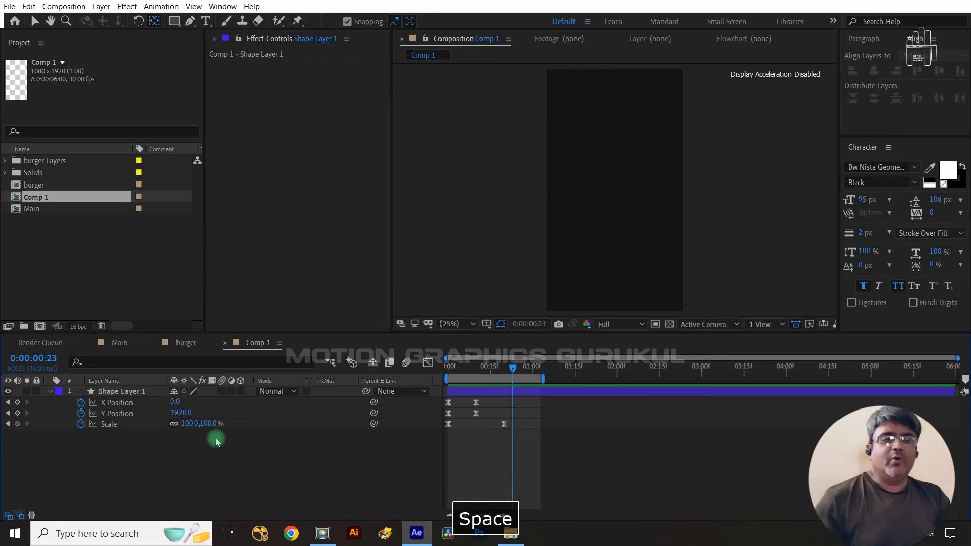
- Remove all X Position, Y Position and Scale keyframes from Shape Layer 1 and collapse its properties
left_click(149, 393)
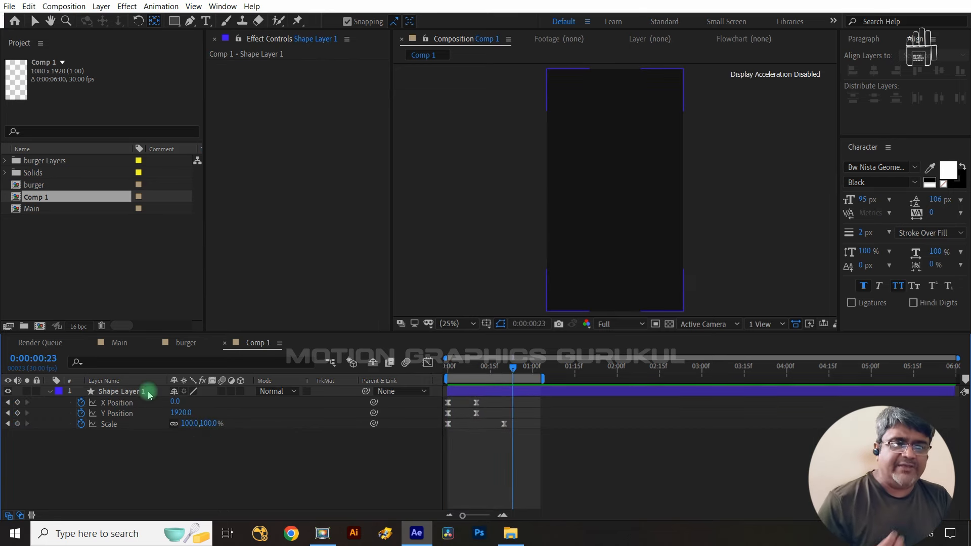
left_click(81, 402)
left_click(82, 413)
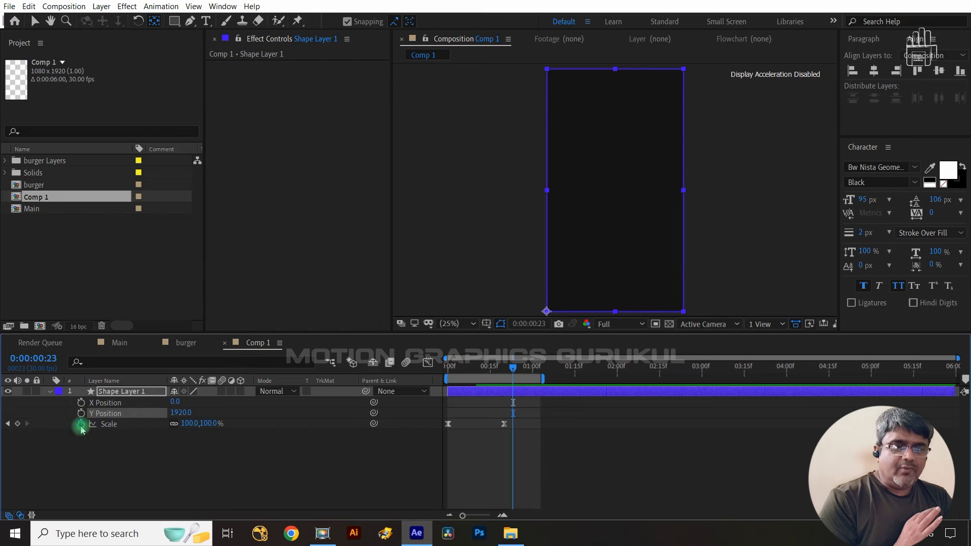
left_click(80, 425)
left_click(48, 392)
left_click(115, 456)
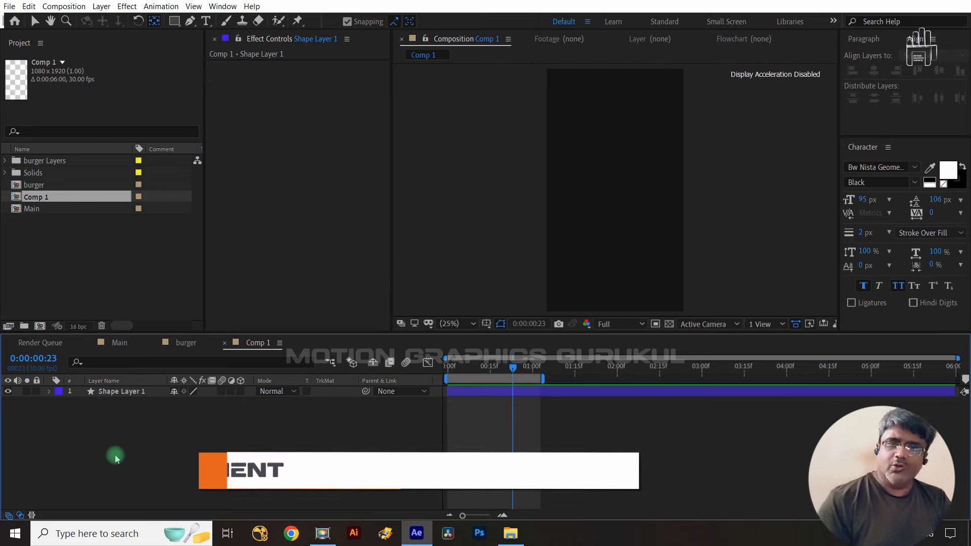
- At frame 0, set the Rectangle Path 1 size of Shape Layer 1 to 1920 by 1920
left_click_drag(514, 366, 296, 453)
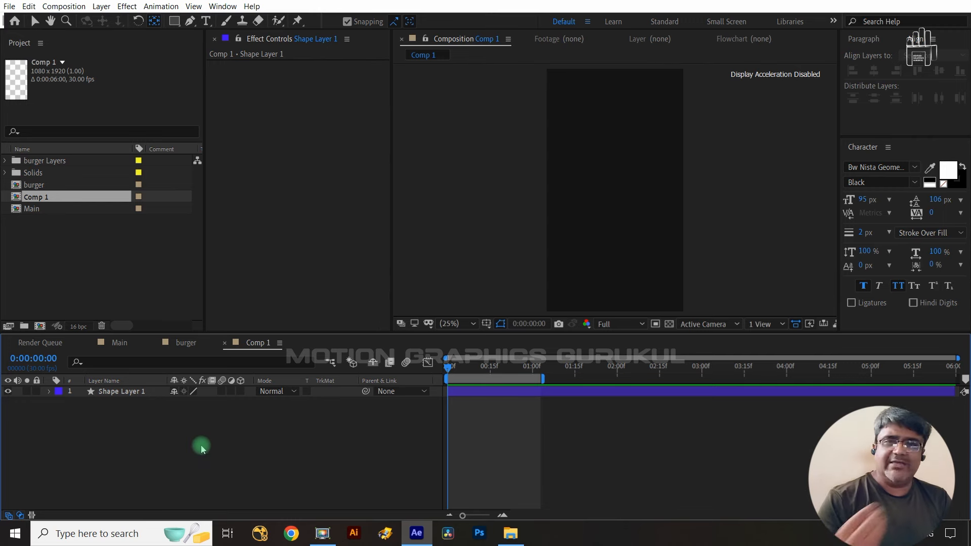
left_click(142, 396)
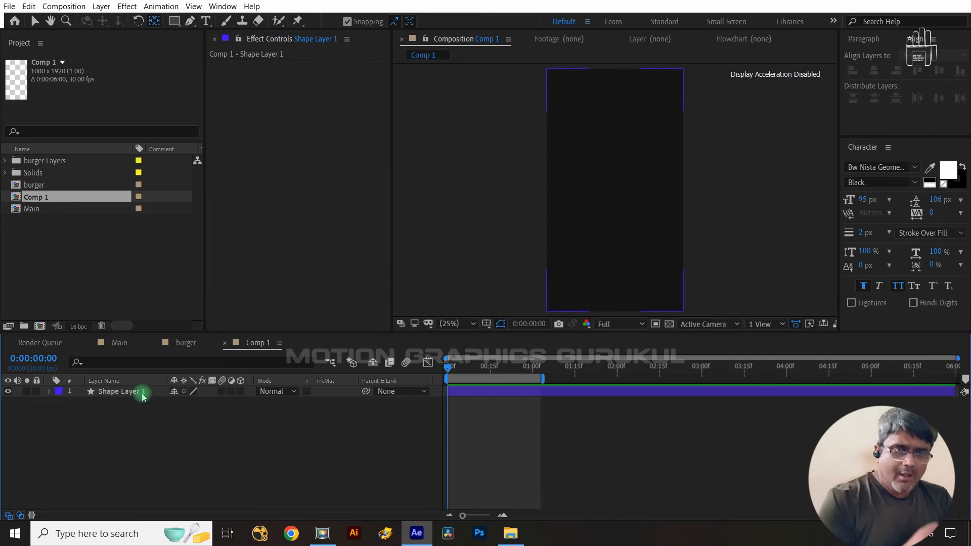
left_click(50, 392)
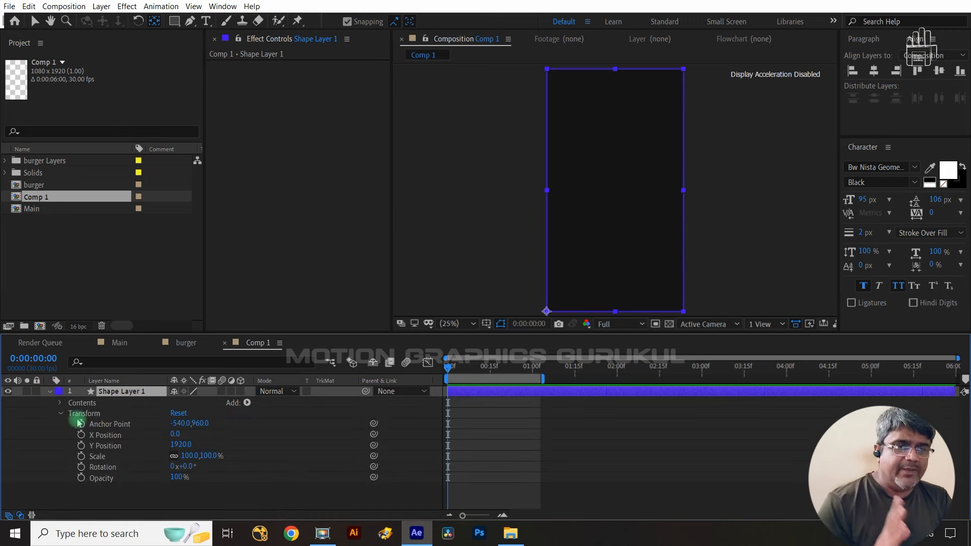
left_click(60, 403)
left_click(71, 415)
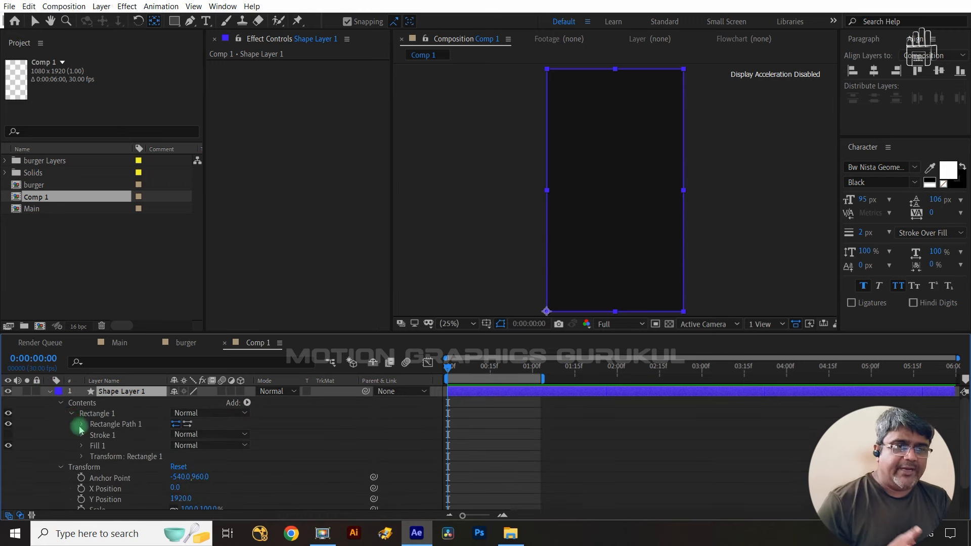
left_click(81, 425)
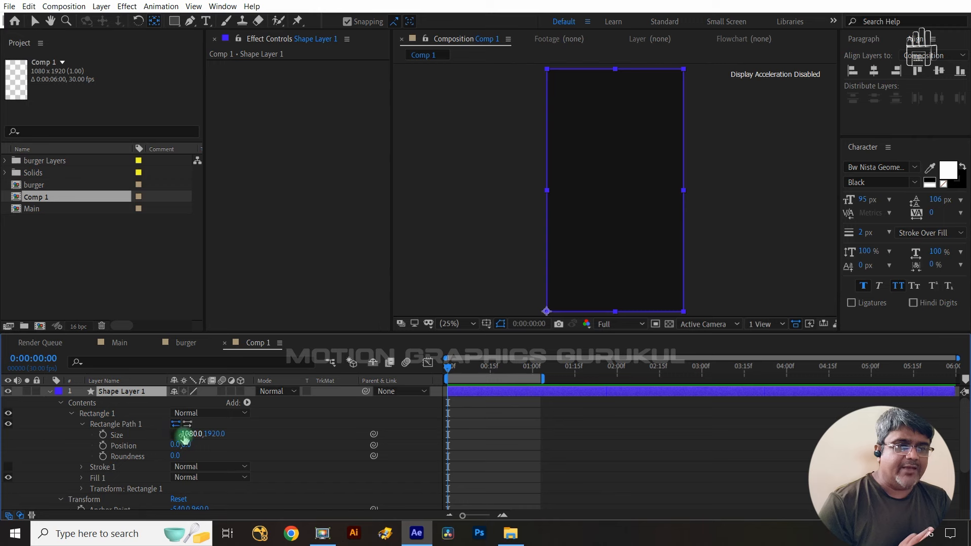
type("1920")
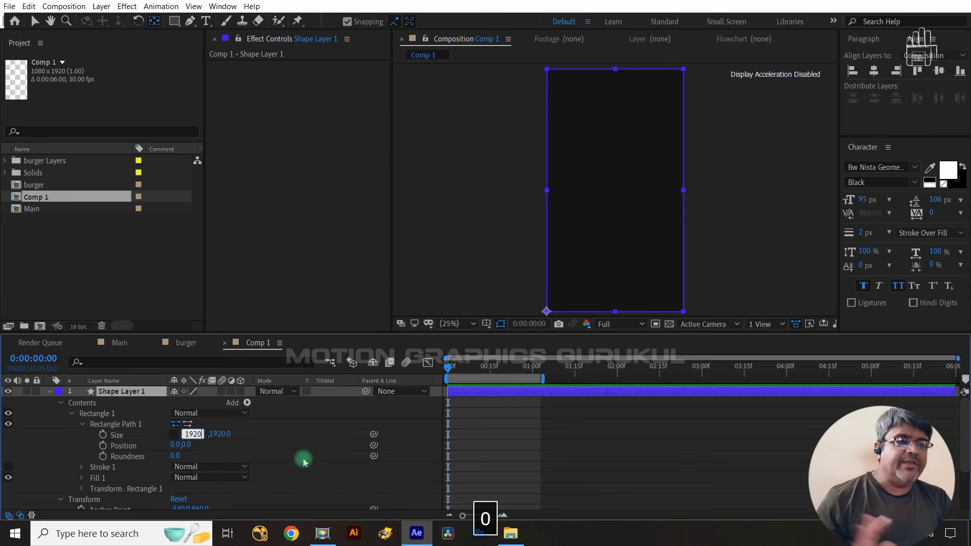
left_click(304, 461)
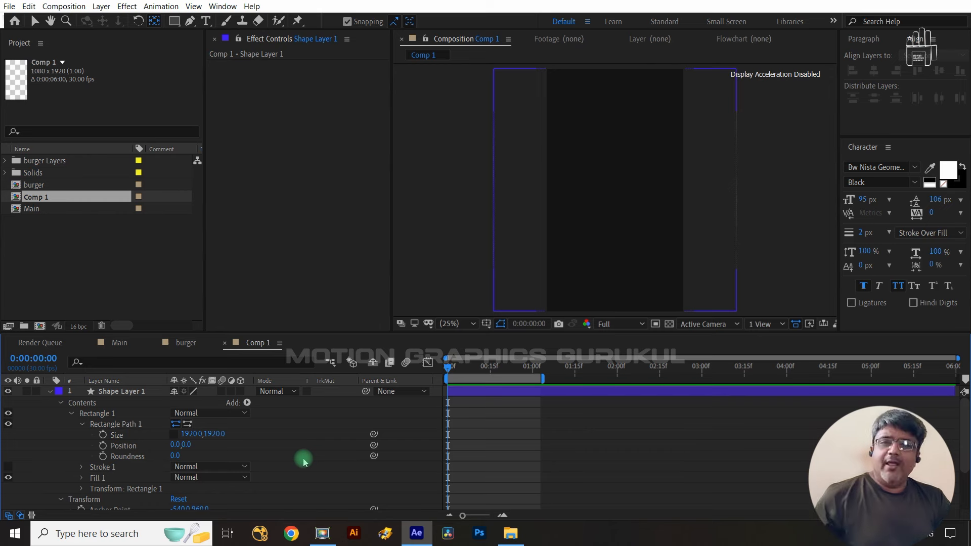
- Center Shape Layer 1's anchor point within the square
left_click(141, 392)
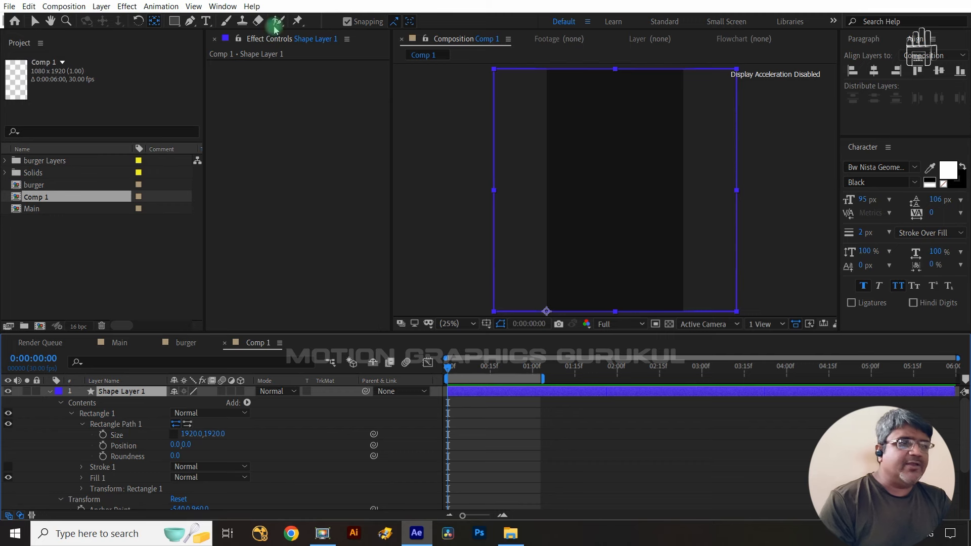
key("ctrl+alt+Home")
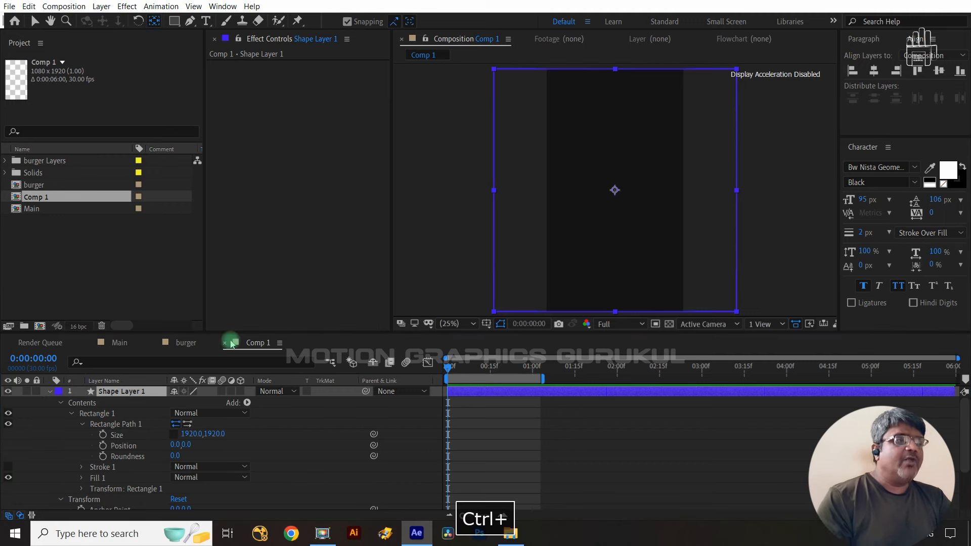
left_click(287, 451)
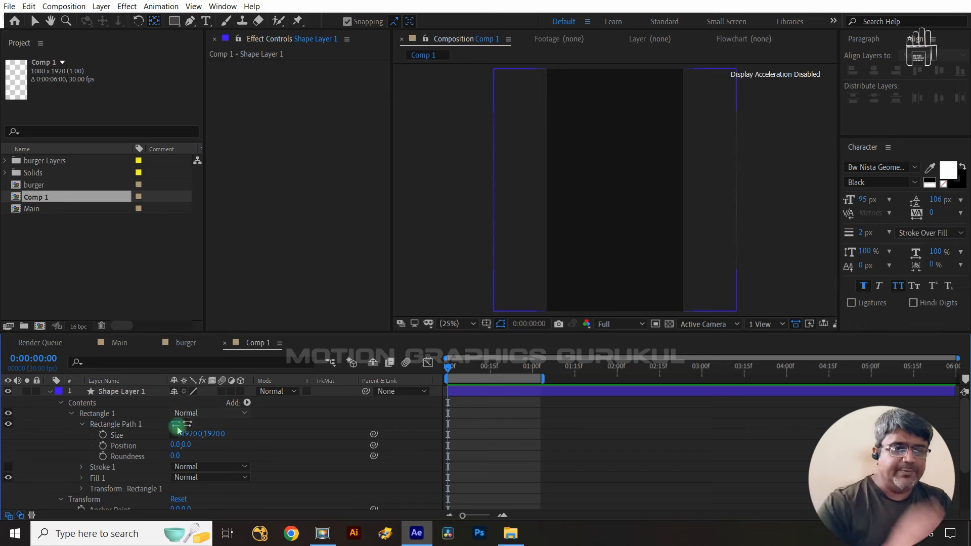
- Try a Roundness of about 1341 on Rectangle Path 1 and undo it
left_click_drag(174, 455, 966, 444)
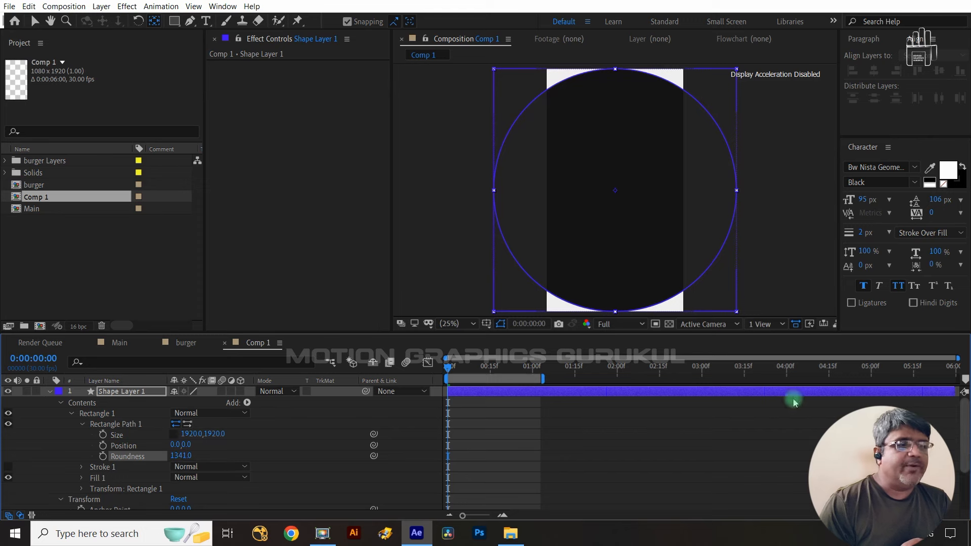
key("ctrl+z")
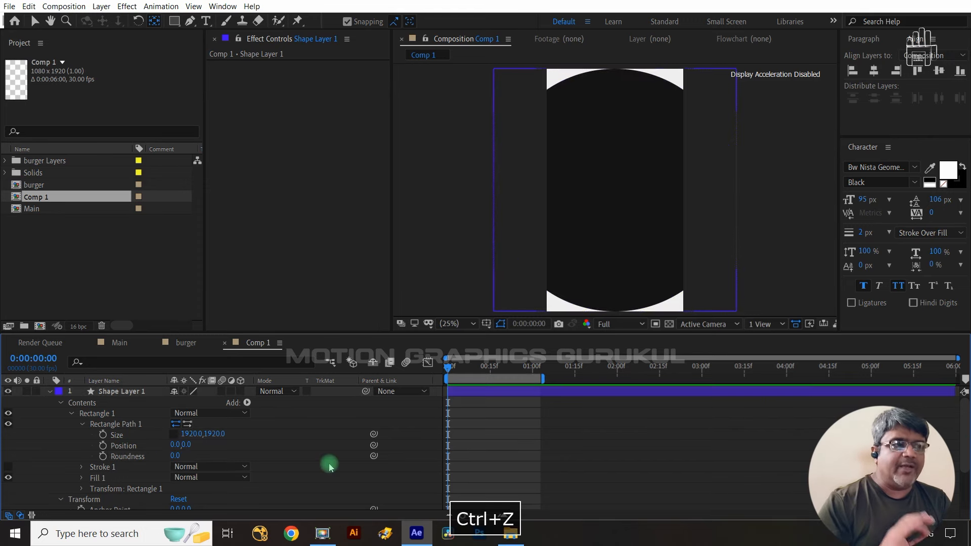
- Set the Rectangle Path 1 size to 260 by 260 with linked proportions and its Roundness to 242
left_click(173, 434)
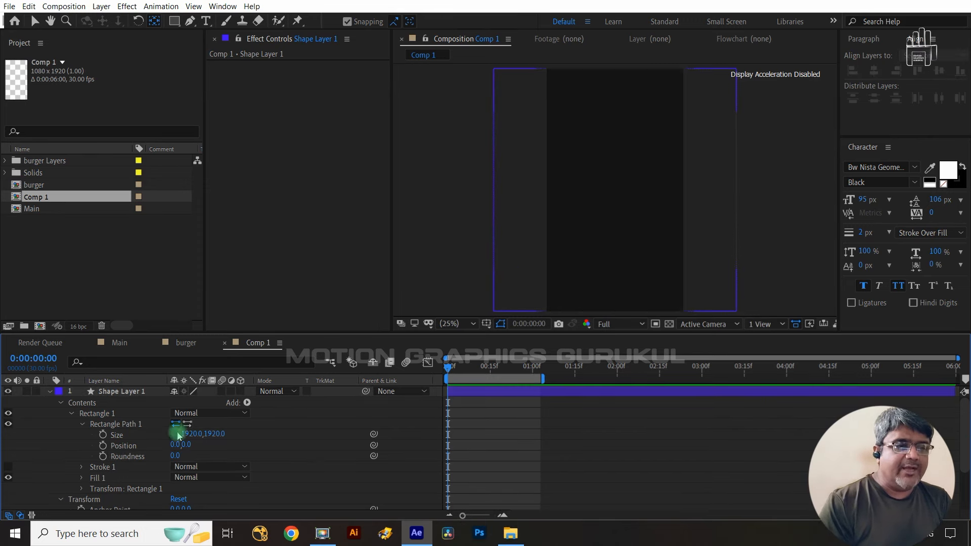
left_click_drag(214, 433, 123, 449)
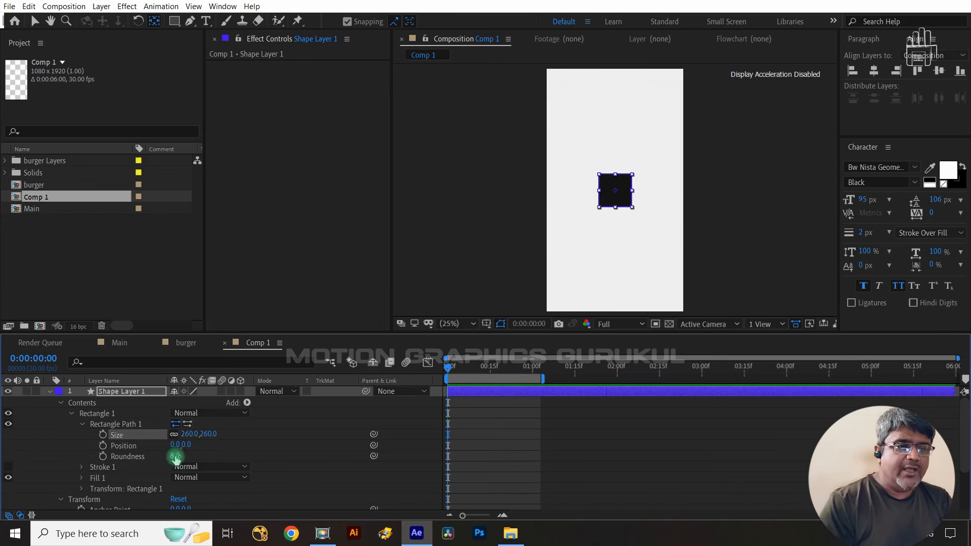
left_click_drag(177, 455, 325, 453)
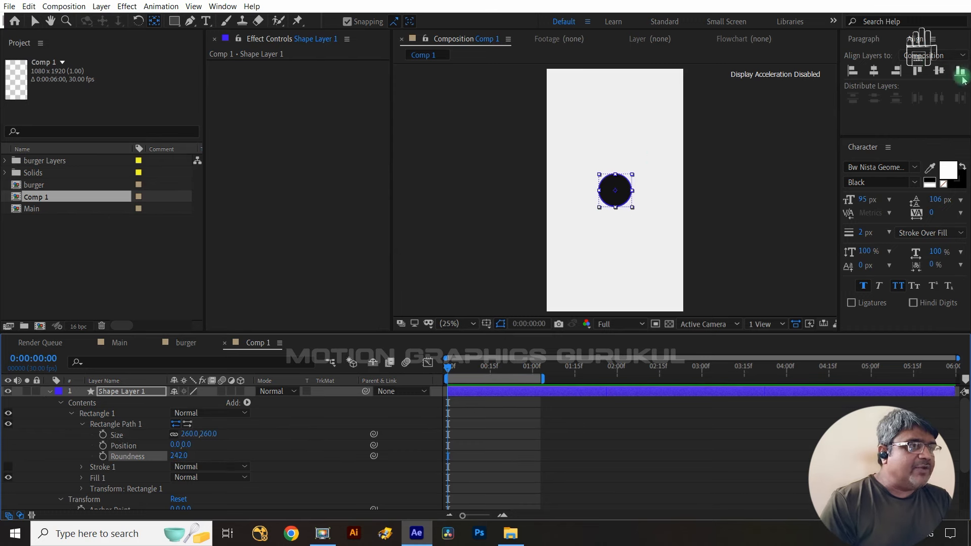
- Align Shape Layer 1 to the bottom-left corner of the composition
left_click(957, 73)
left_click(858, 74)
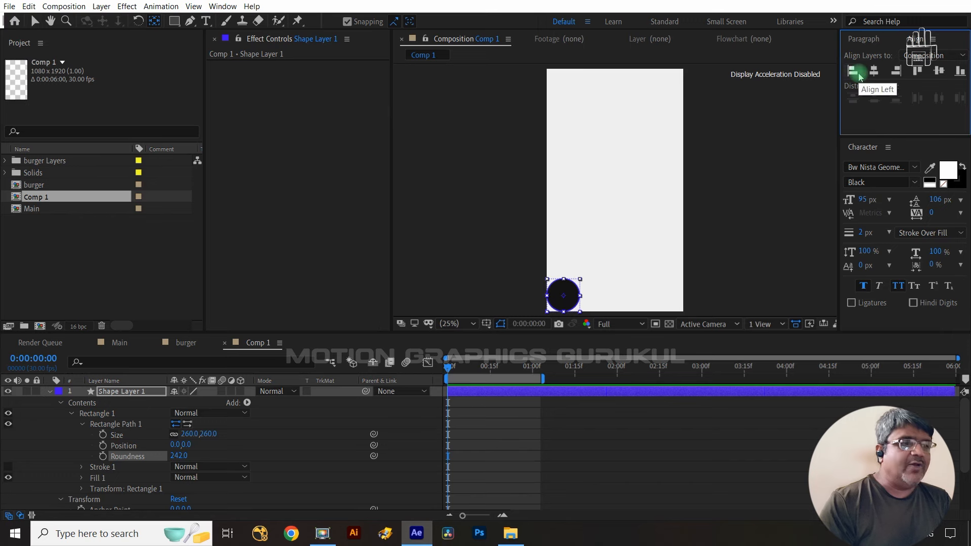
left_click(328, 435)
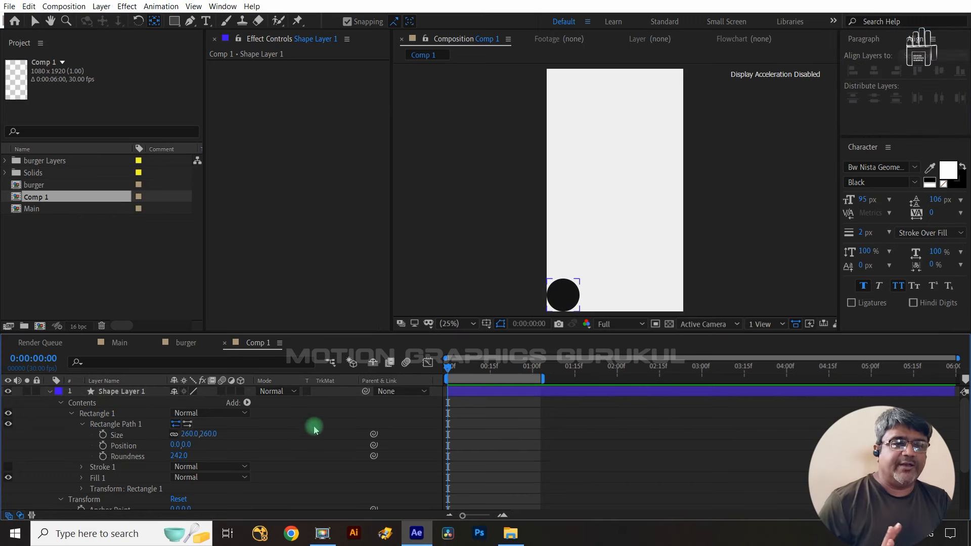
- Keyframe Rectangle Path 1's Size and Roundness at frame 0, and set Roundness to 0 at frame 10
left_click(103, 455)
left_click(102, 434)
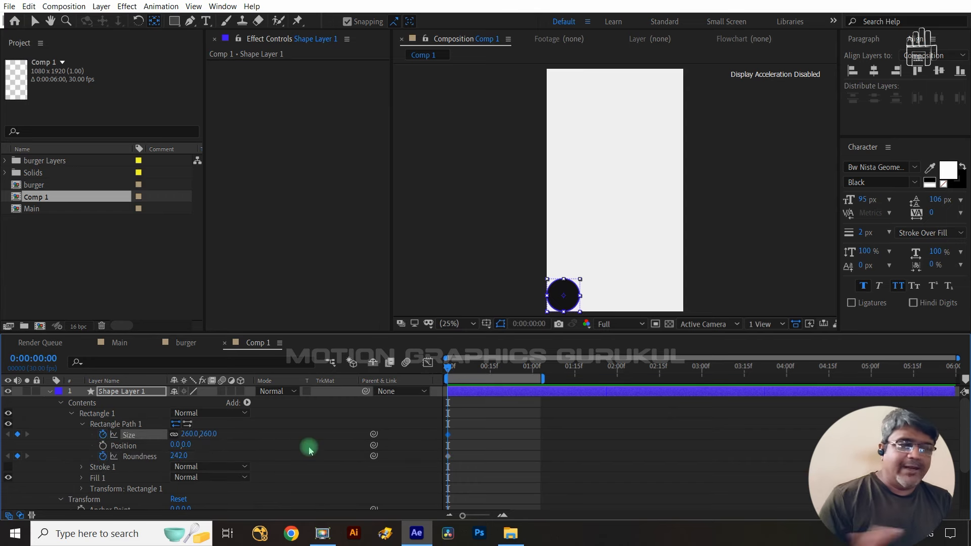
key("shift+Page_Down")
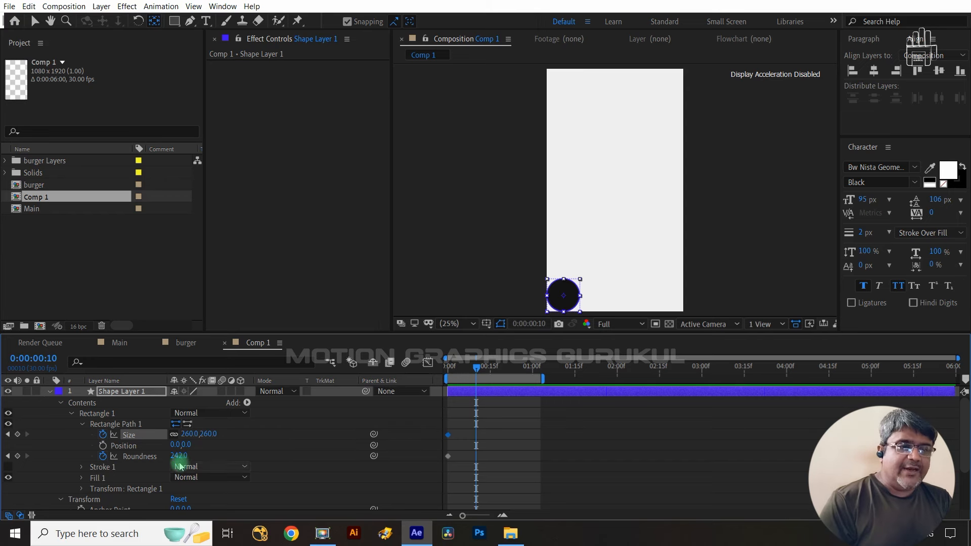
type("0")
key("Return")
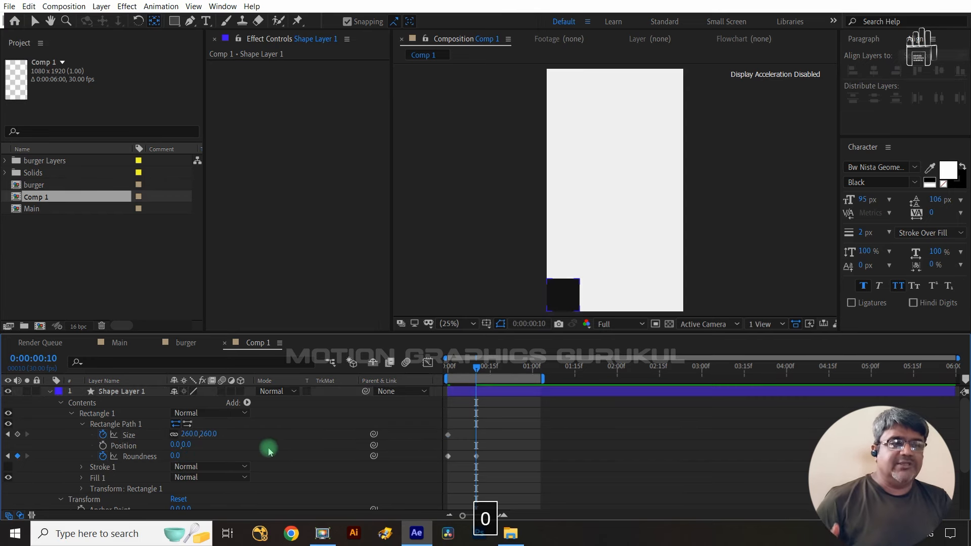
- At frame 20, enlarge Rectangle Path 1 to a size of 3651 by 3651 so it covers the composition
key("shift+Page_Down")
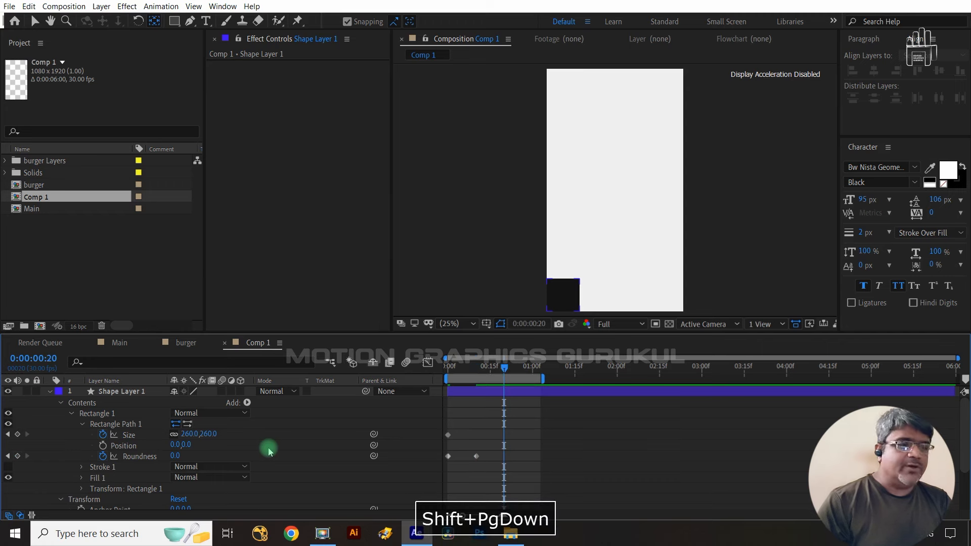
left_click_drag(206, 435, 958, 271)
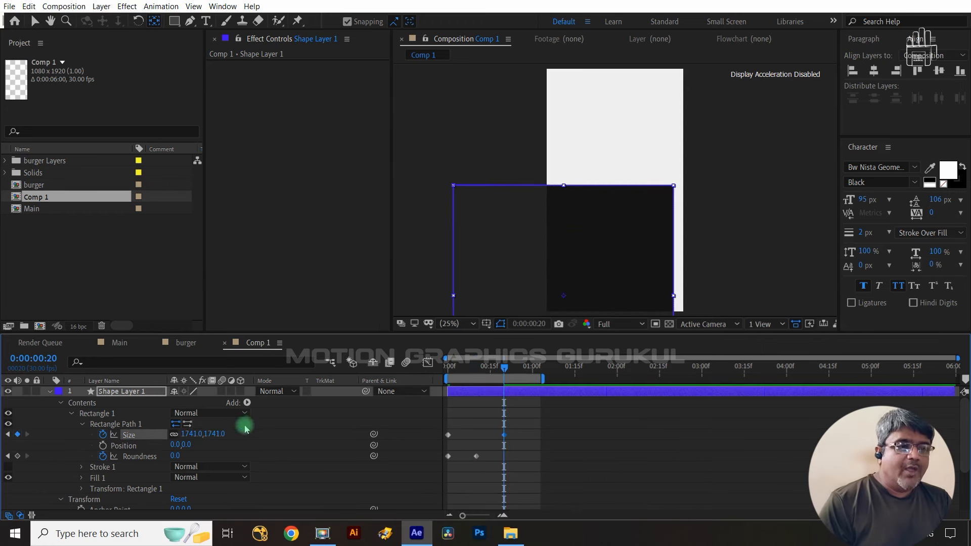
left_click_drag(211, 433, 306, 406)
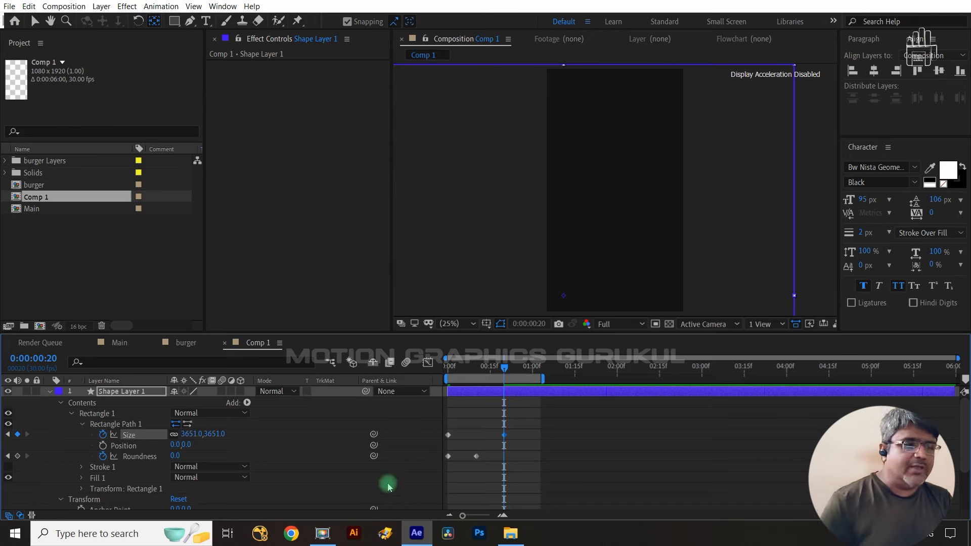
- Apply Easy Ease to all Size and Roundness keyframes of Shape Layer 1
left_click(521, 430)
left_click_drag(428, 486, 431, 487)
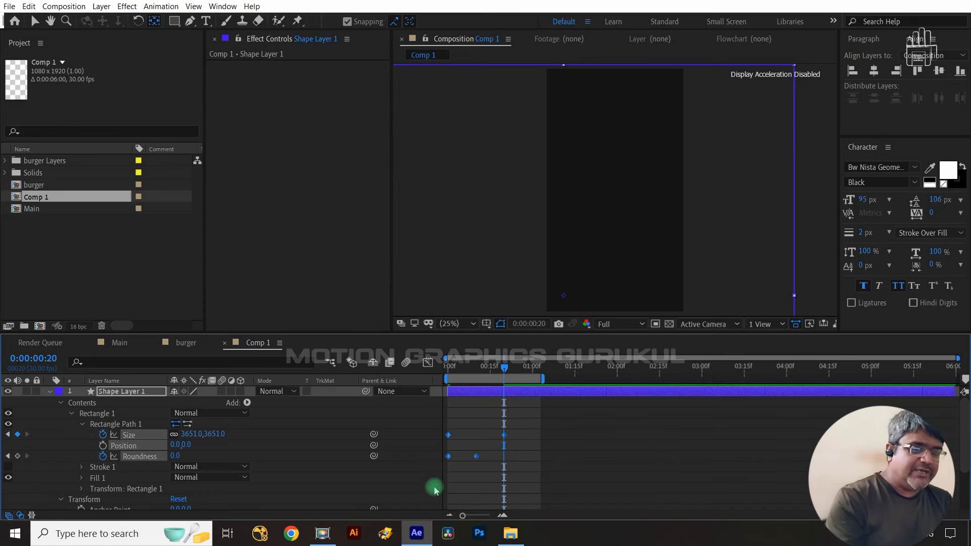
key("F9")
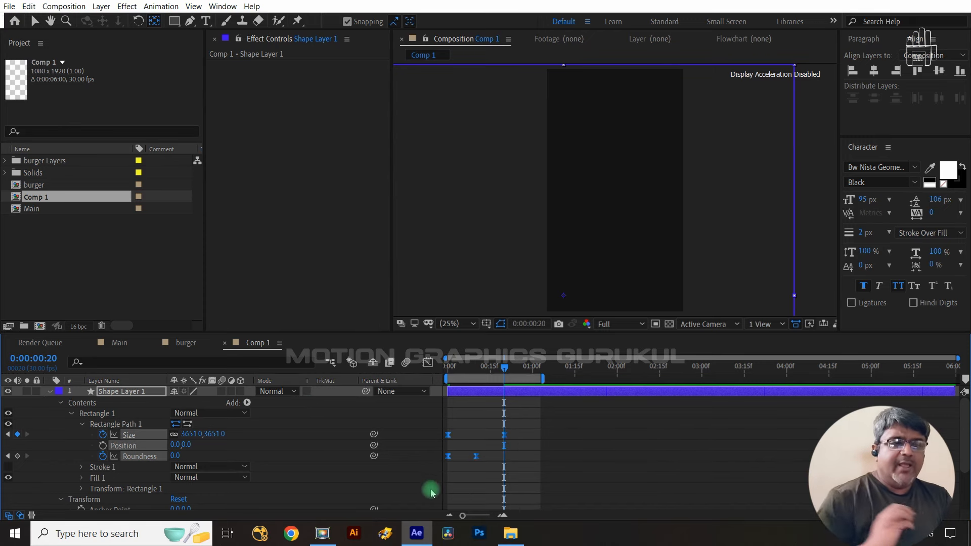
- Show the Roundness curve in the Graph Editor with both of its keyframes selected
left_click(421, 478)
left_click_drag(494, 449, 437, 464)
left_click(427, 362)
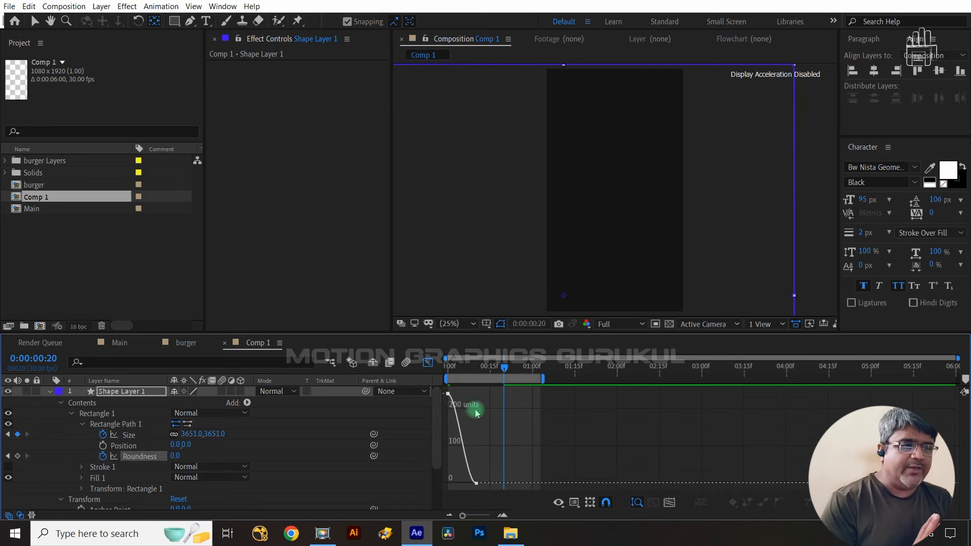
key("equal")
key("equal")
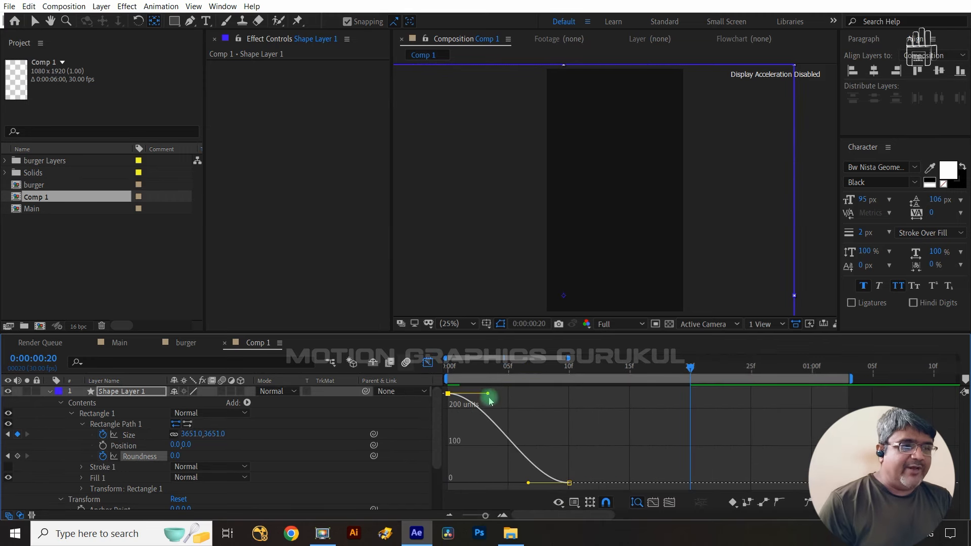
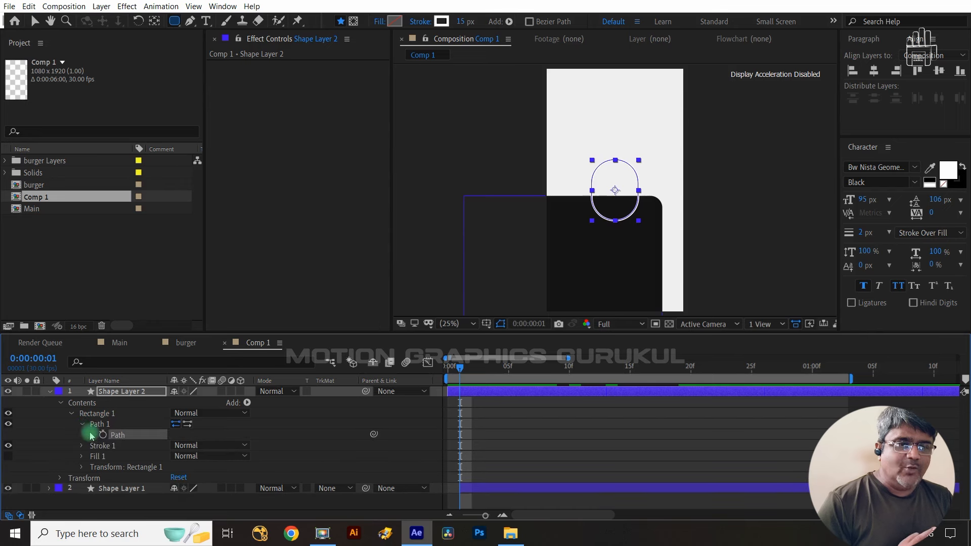
- Keyframe the Path of Shape Layer 2 at frame 1 and duplicate that keyframe at frame 20, matching Shape Layer 1's last Size keyframe
left_click(99, 424)
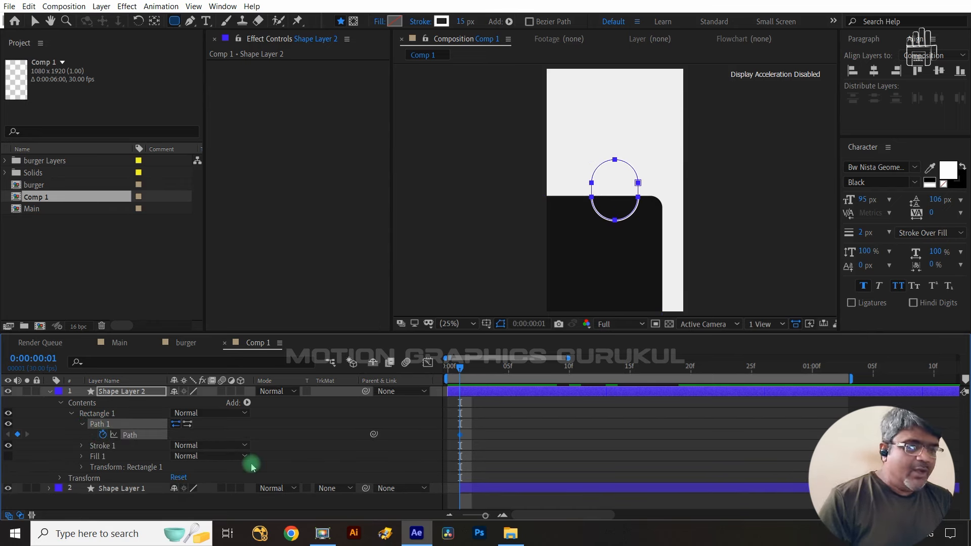
left_click(125, 488)
key("u")
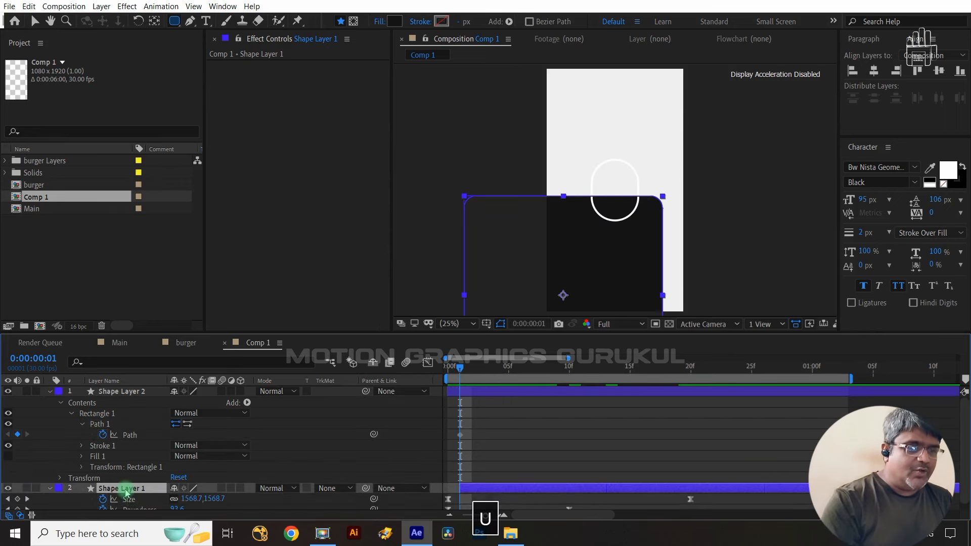
left_click(483, 406)
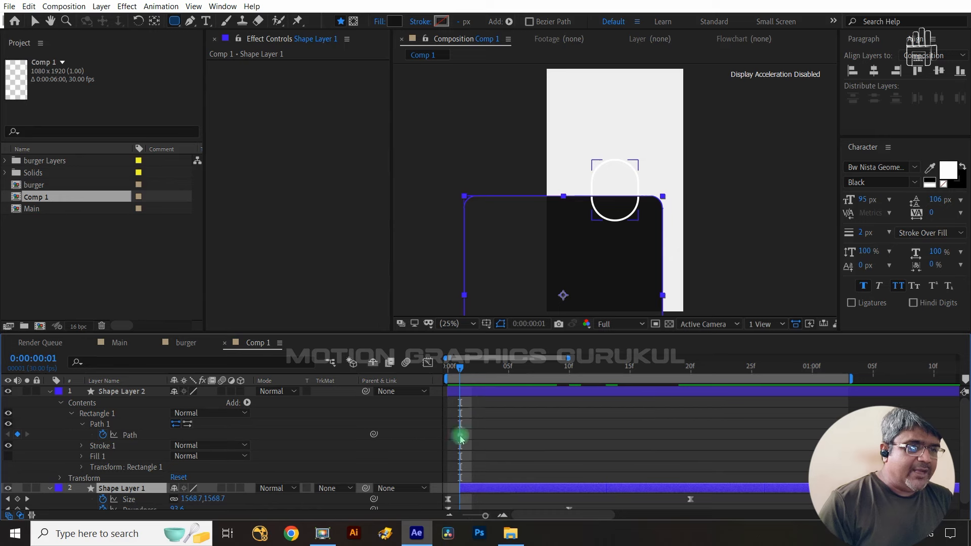
left_click_drag(460, 436, 697, 468)
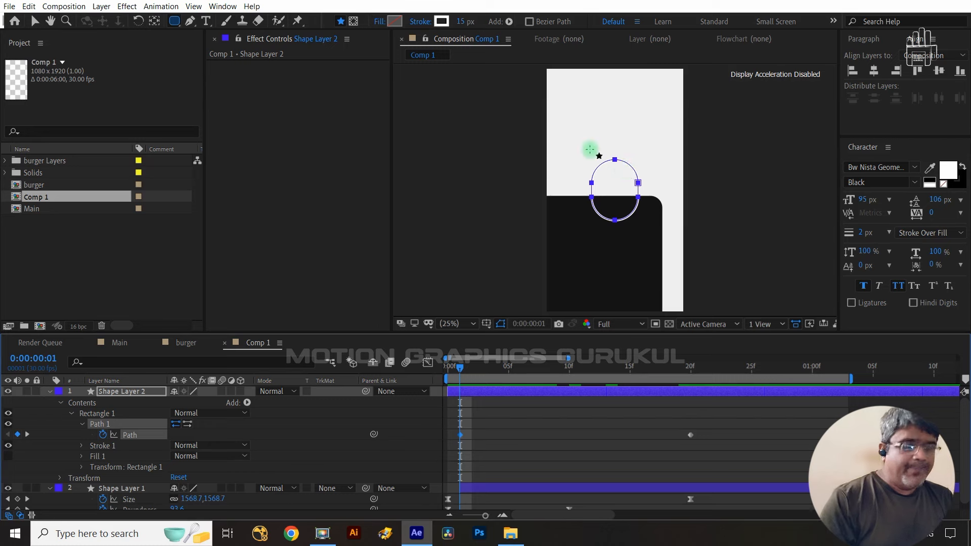
- At frame 1, lower the upper points of Shape Layer 2's path to turn the rounded outline into a circle
key("v")
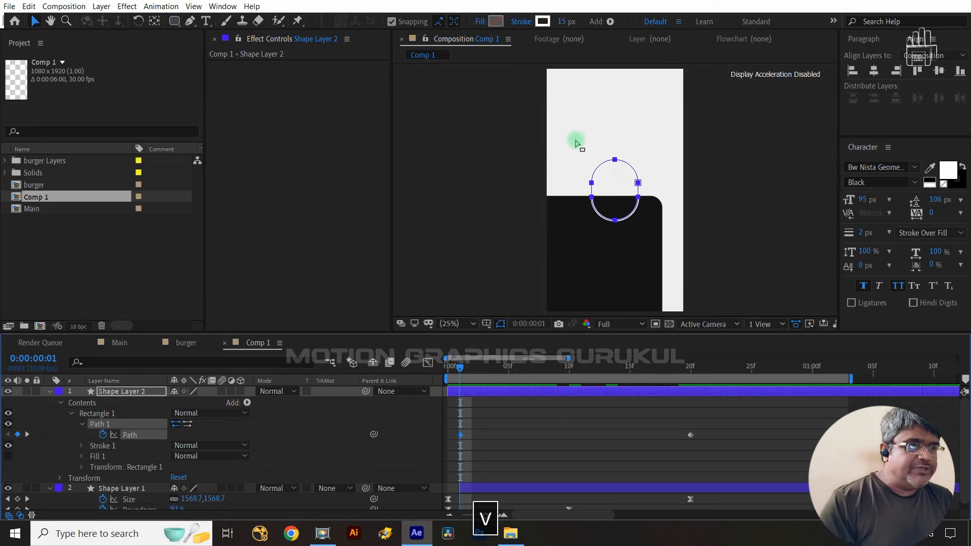
left_click(314, 424)
left_click(137, 435)
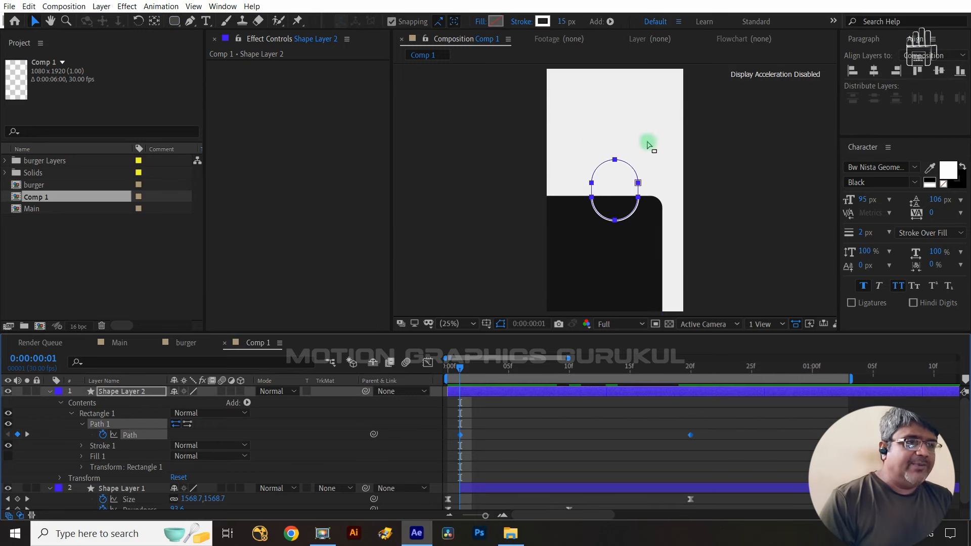
left_click_drag(566, 141, 649, 181)
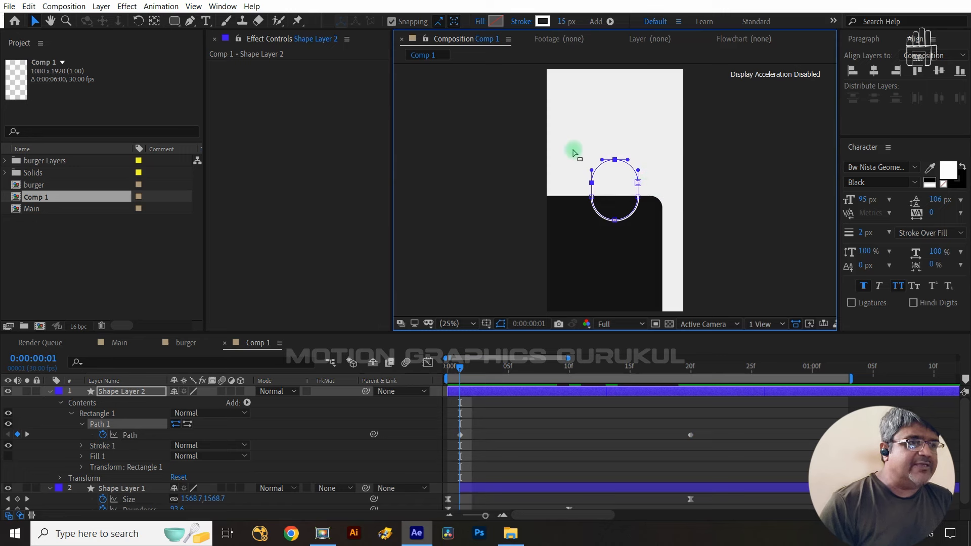
left_click_drag(560, 131, 640, 197)
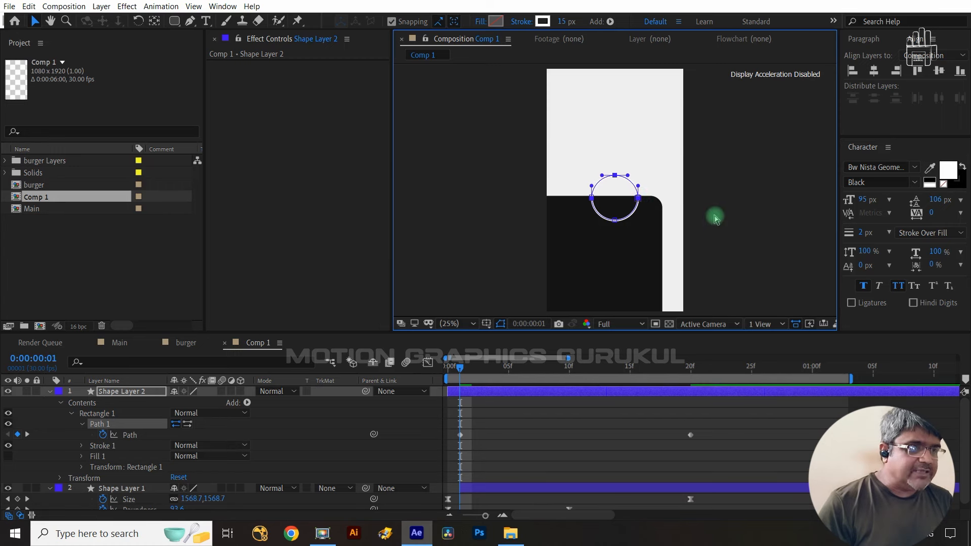
key("Up")
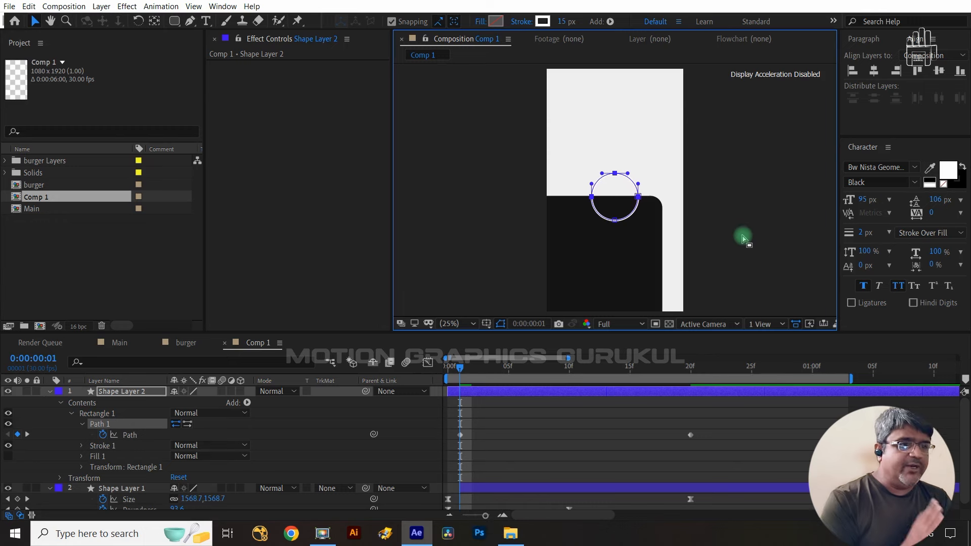
left_click(408, 413)
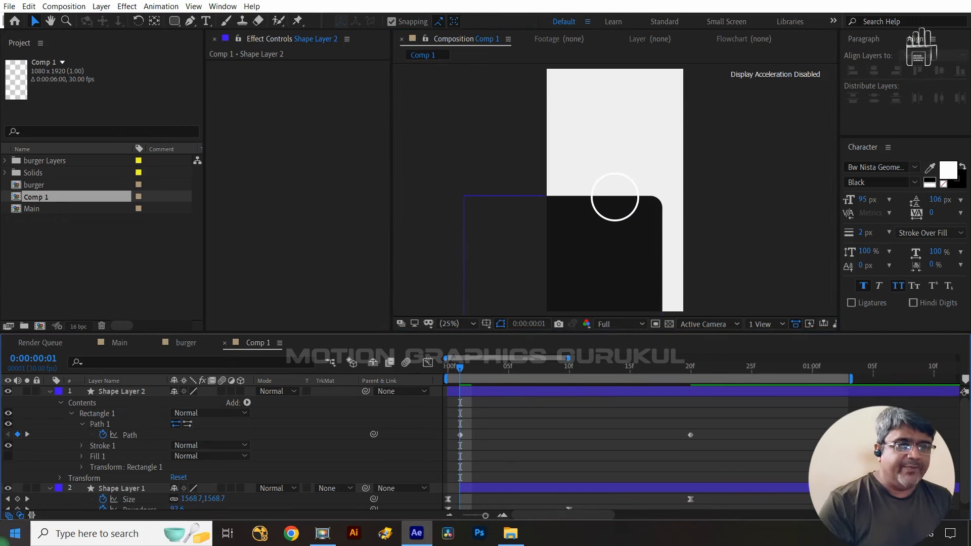
- At frame 1, move the circle path down into the black area and scale it to roughly half its size about its center
left_click(130, 437)
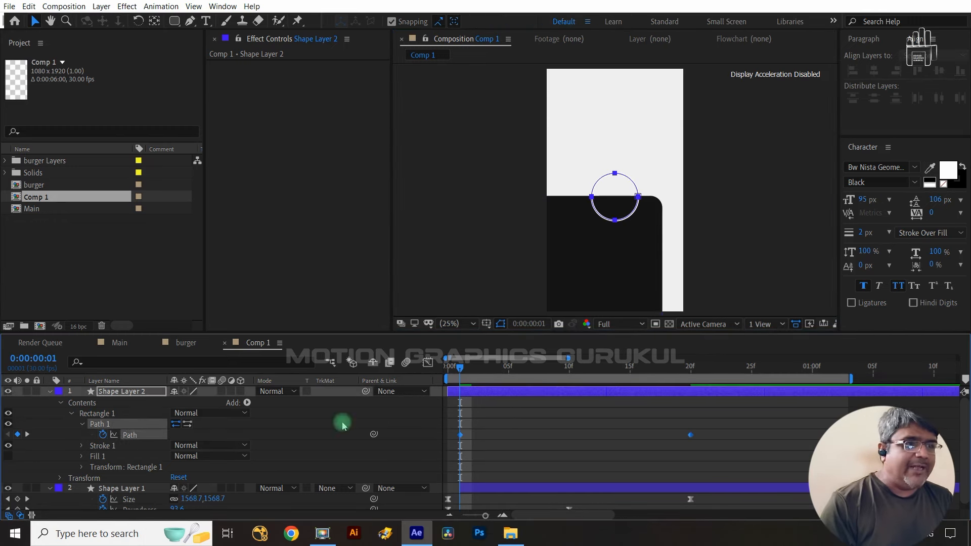
left_click_drag(638, 200, 642, 257)
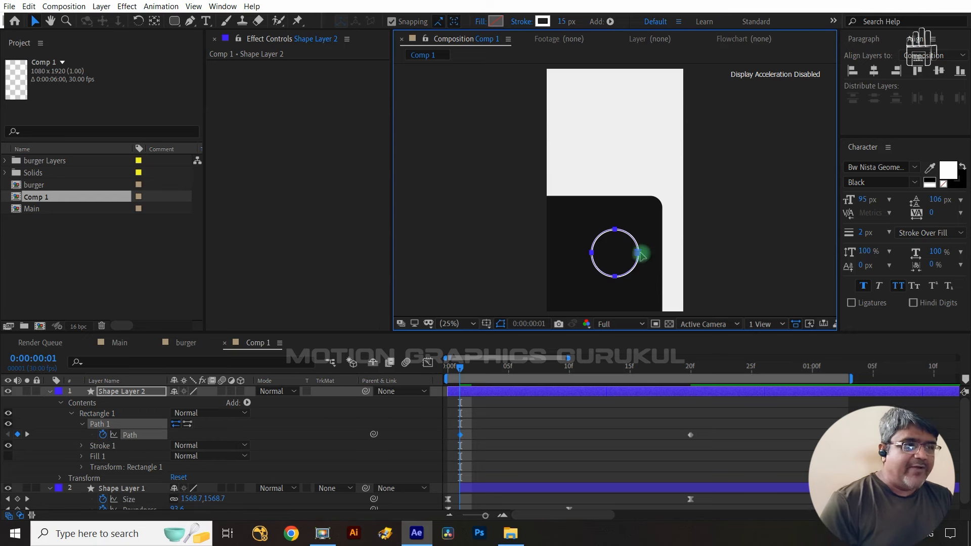
double_click(640, 253)
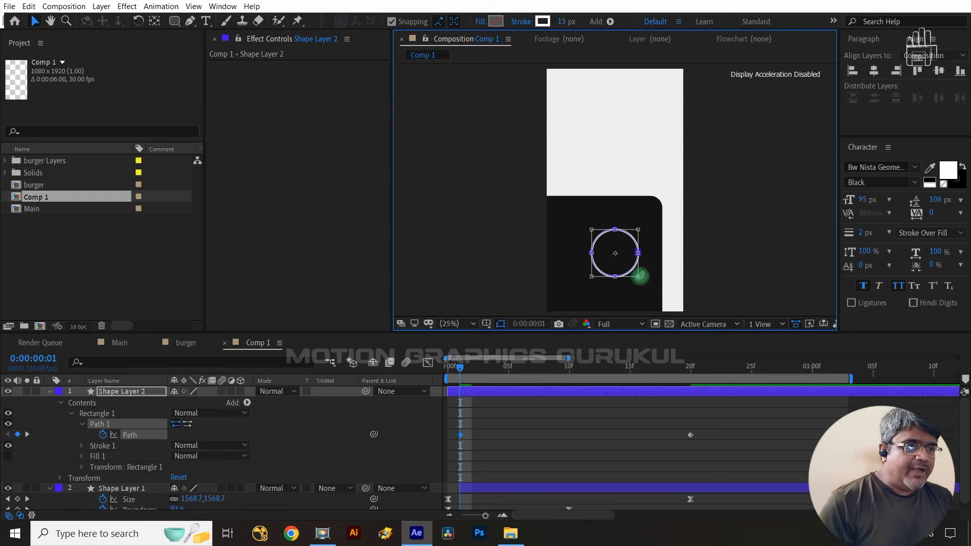
mouse_move(638, 276)
left_mouse_down()
mouse_move(623, 266)
mouse_move(628, 272)
left_mouse_up()
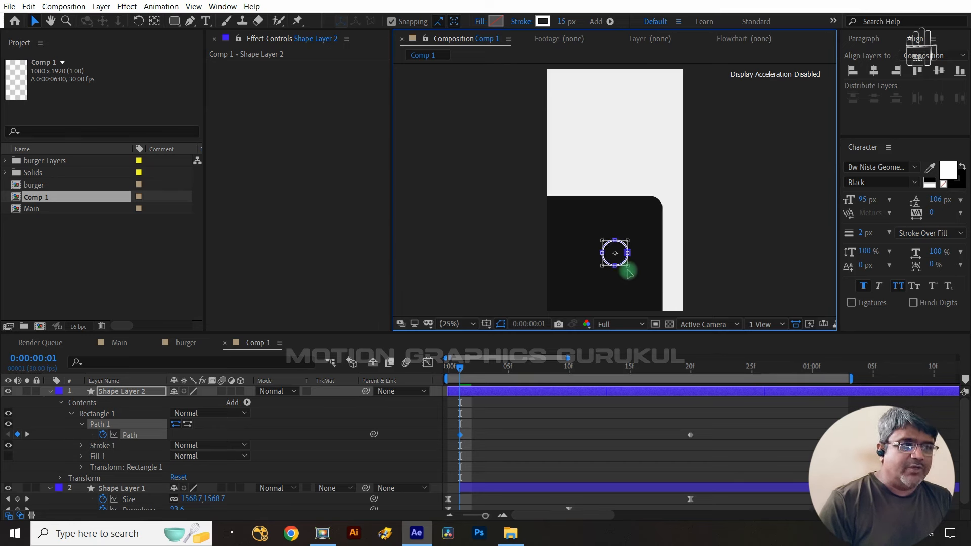
- Keyframe Stroke 1's Stroke Width on Shape Layer 2 at frame 1 and set it to 143
left_click(82, 445)
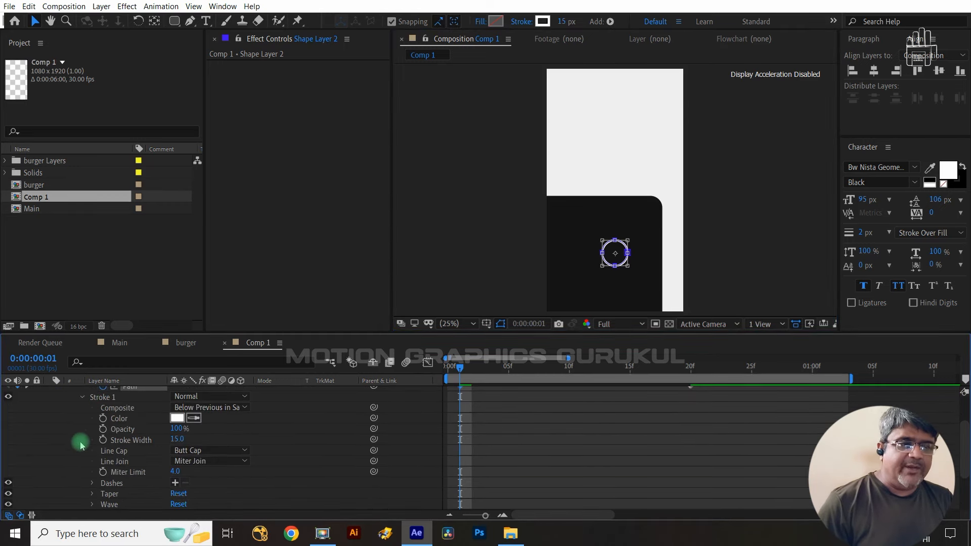
left_click(103, 439)
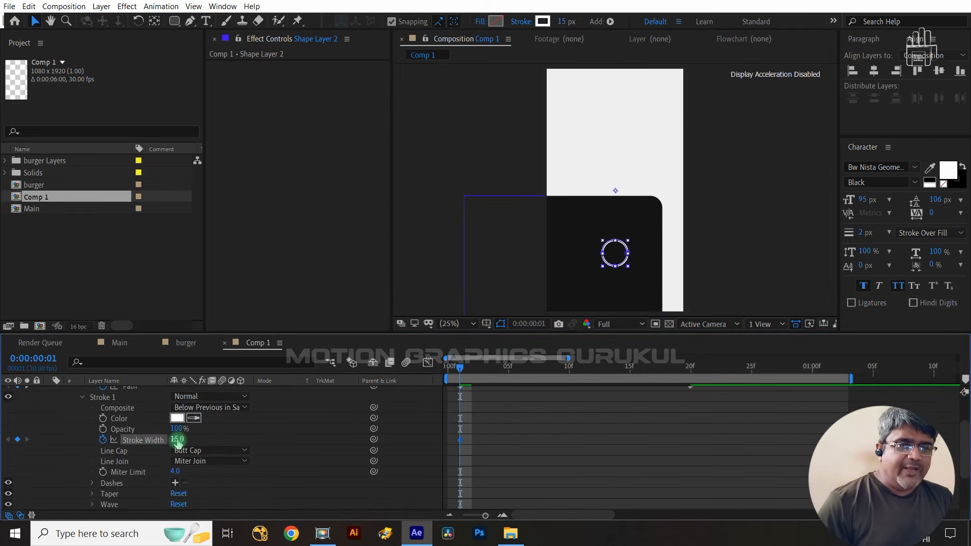
left_click_drag(176, 439, 247, 431)
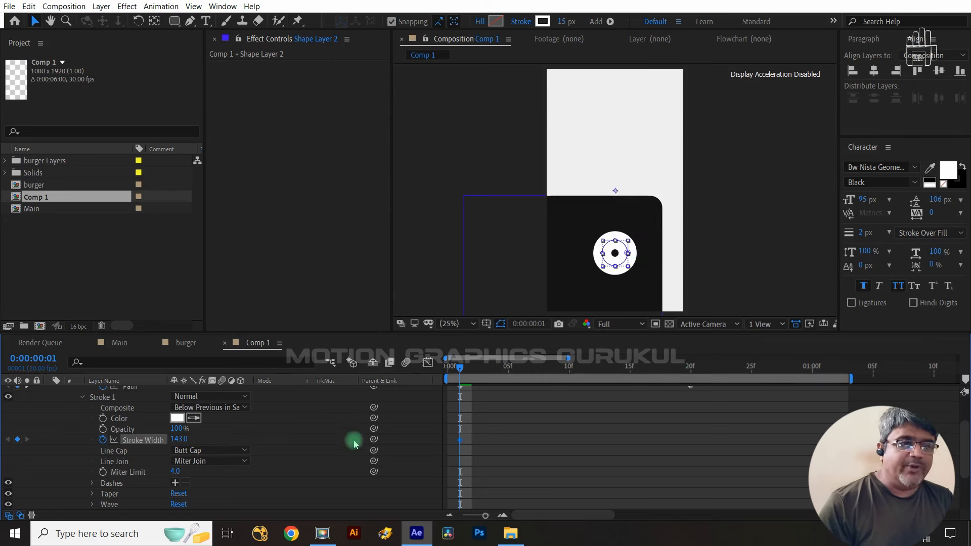
left_click(336, 453)
- At frame 1, scale Shape Layer 2's circle path down further about its center until the stroke fills it as a solid dot
scroll(146, 445, "up", 2)
left_click(138, 435)
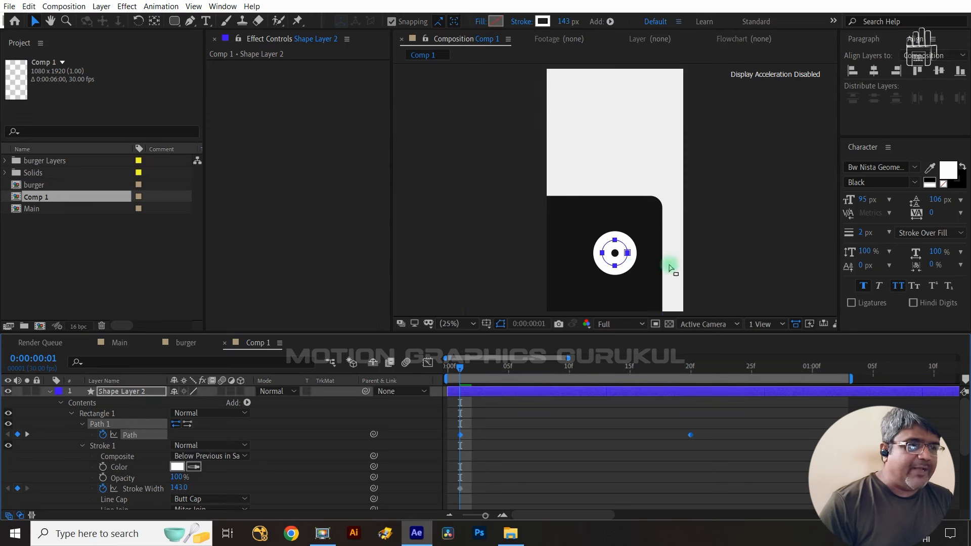
left_click(628, 252)
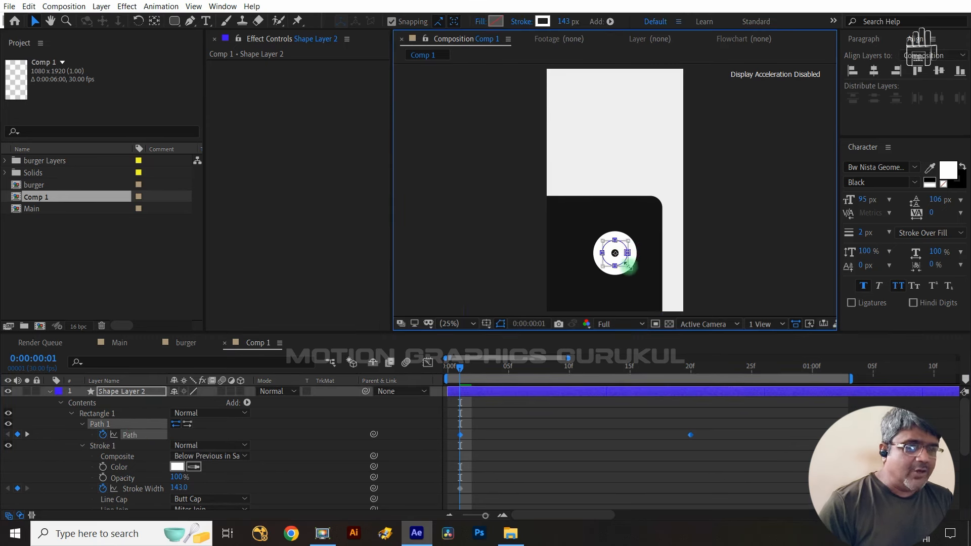
left_click_drag(629, 267, 621, 262)
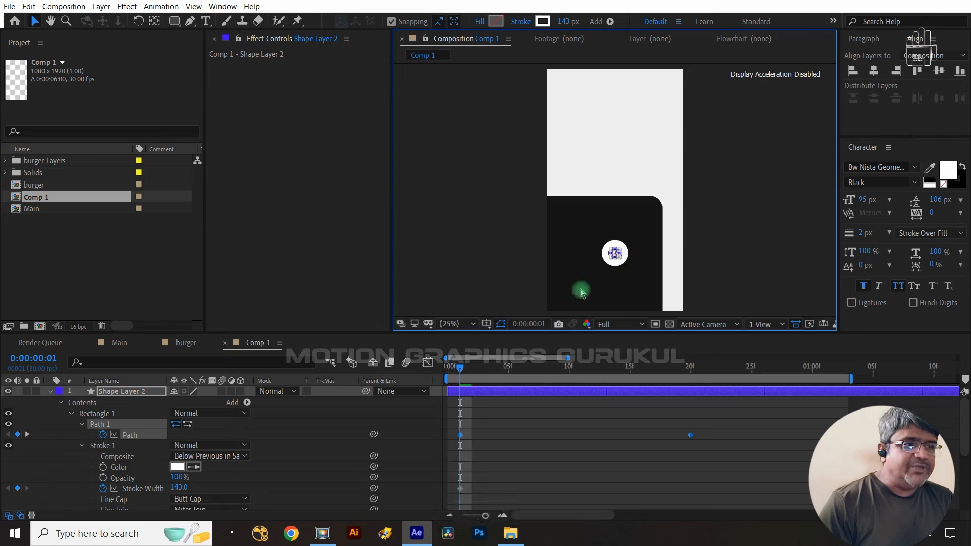
left_click(410, 427)
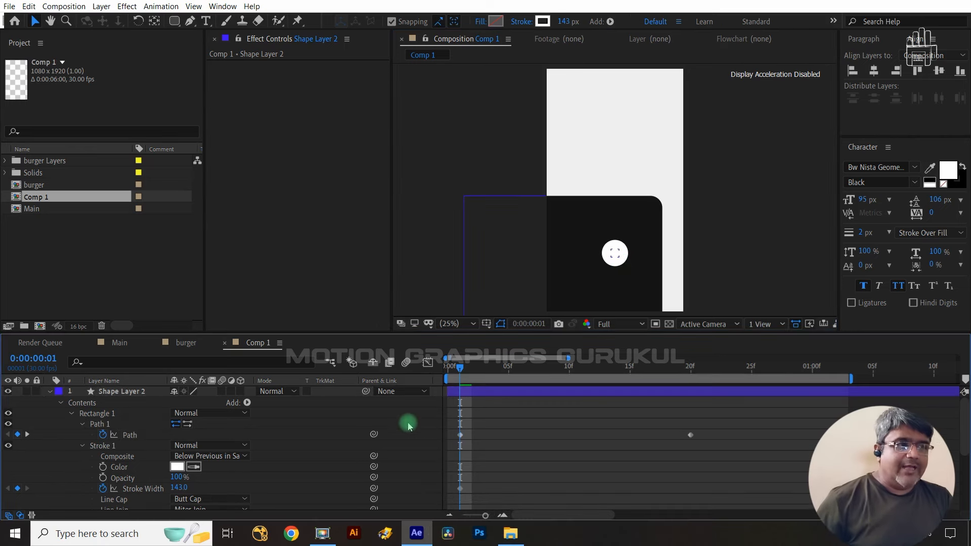
left_click(758, 221)
- At frame 11, keyframe Stroke 1's Stroke Width on Shape Layer 2 at 20
left_click(132, 489)
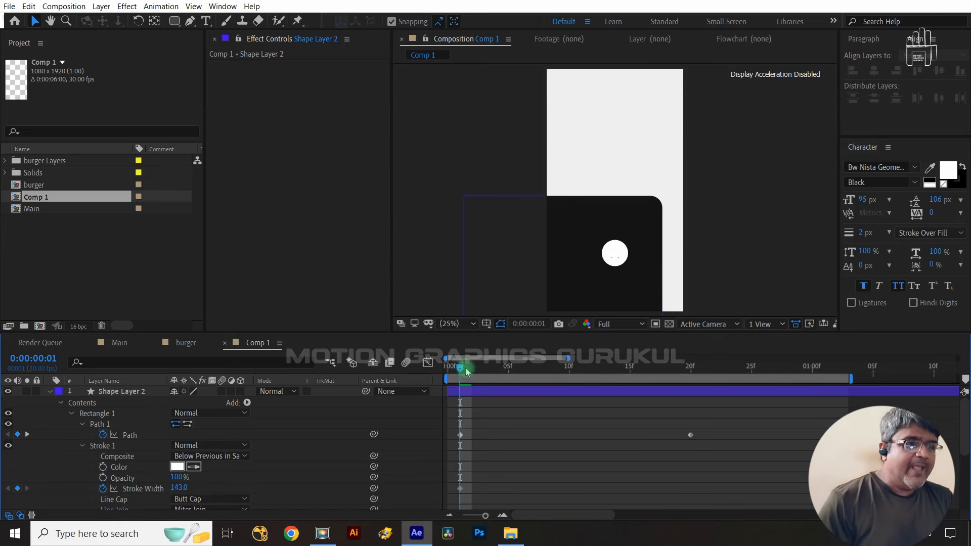
key("shift+Page_Down")
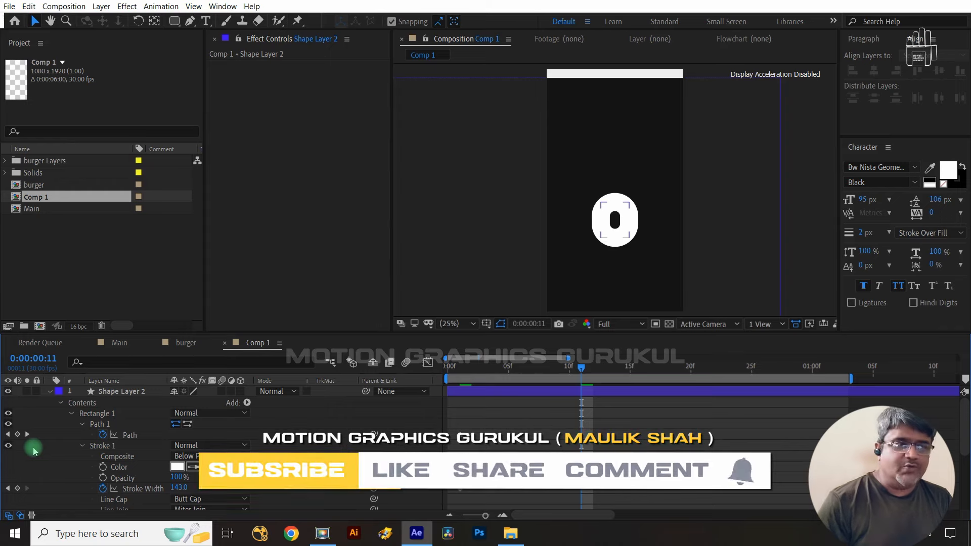
left_click(178, 487)
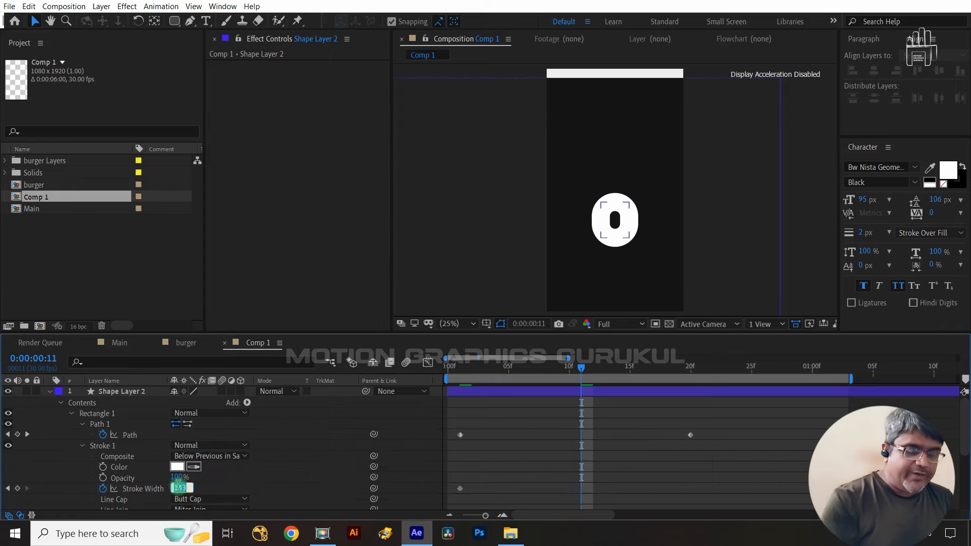
type("0")
key("Return")
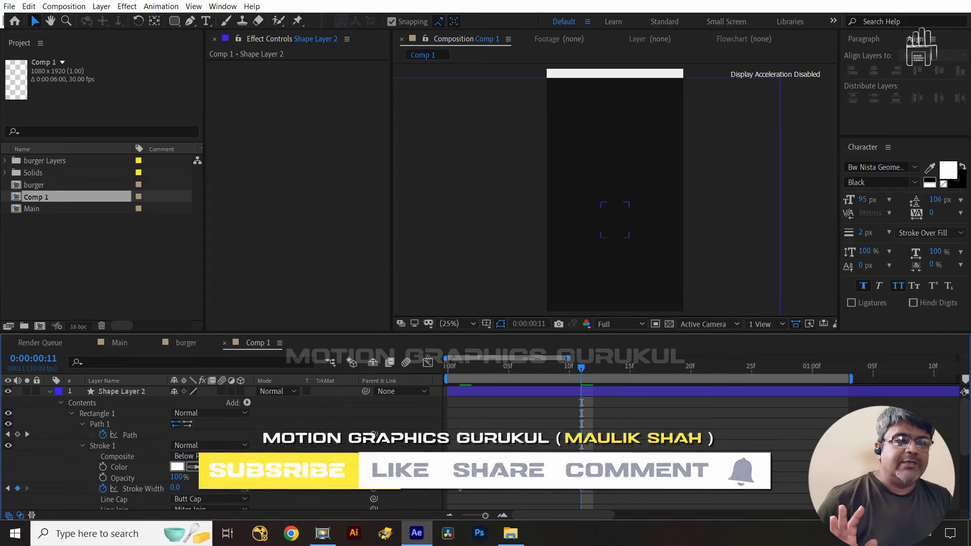
left_click(176, 487)
type("2")
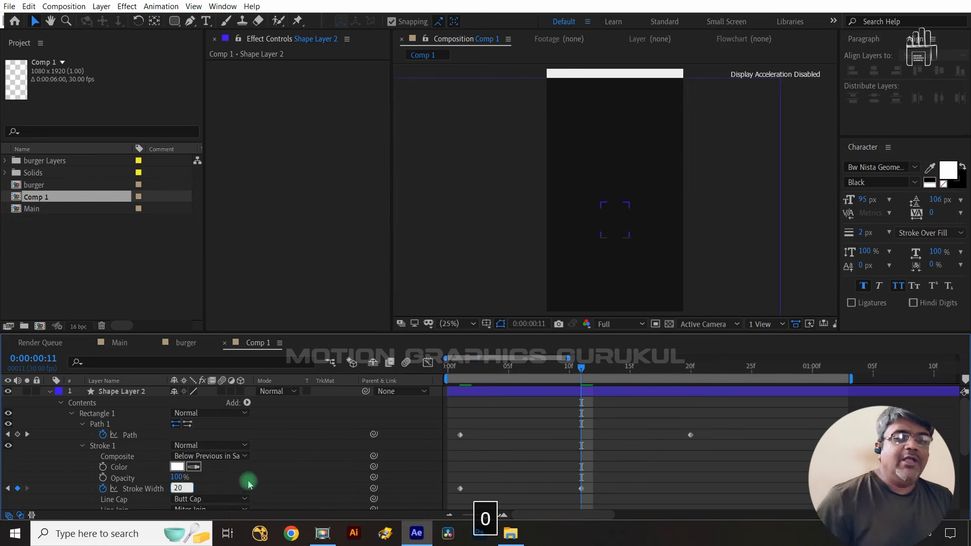
type("0")
key("Return")
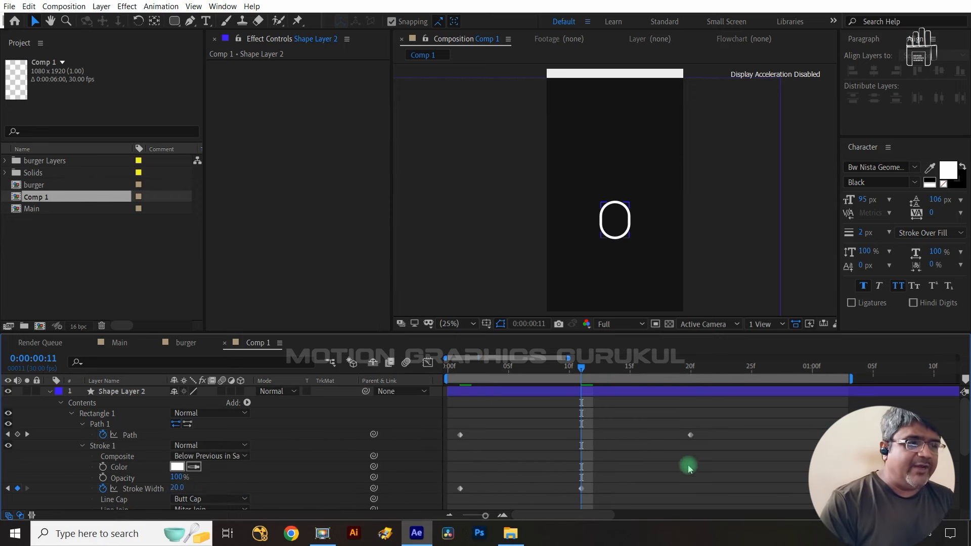
- Shift Shape Layer 2's second Stroke Width keyframe five frames later, to frame 16
key("ctrl+Right")
key("ctrl+Right")
key("ctrl+Right")
key("ctrl+Right")
key("ctrl+Right")
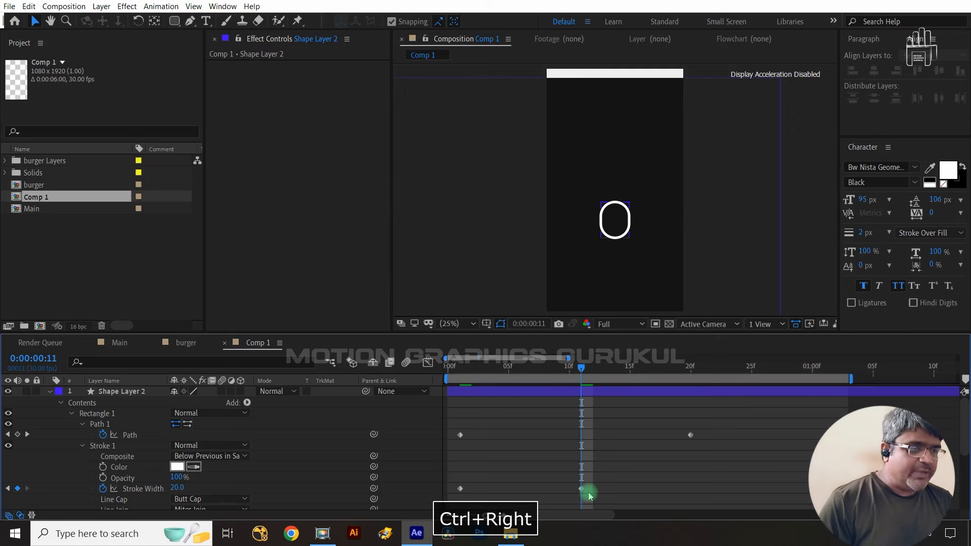
left_click_drag(580, 490, 641, 489)
- Apply Easy Ease to all the Path and Stroke Width keyframes of Shape Layer 2
left_click_drag(712, 428, 447, 495)
key("F9")
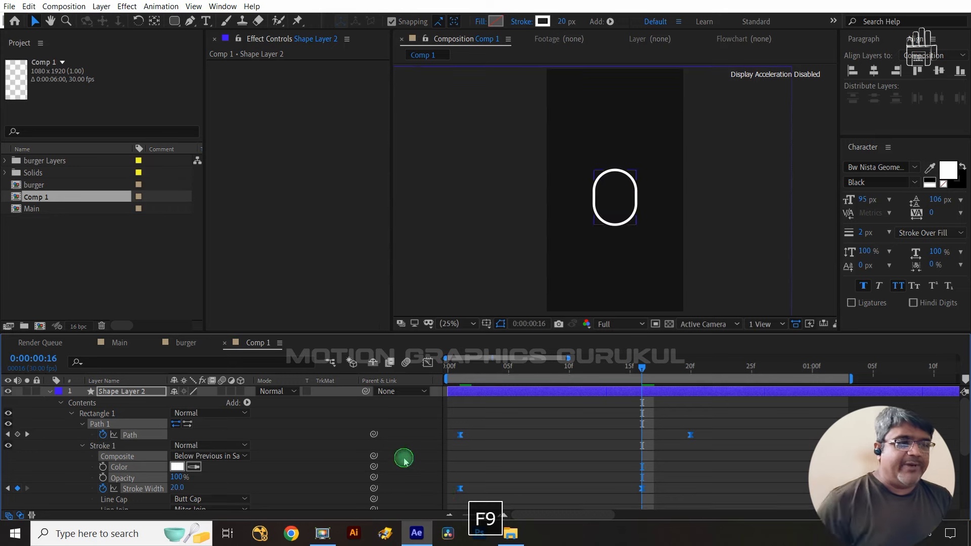
left_click(401, 457)
- In the Graph Editor, steepen the start of the Stroke Width value curve so the width drops quickly and then eases out
left_click(428, 361)
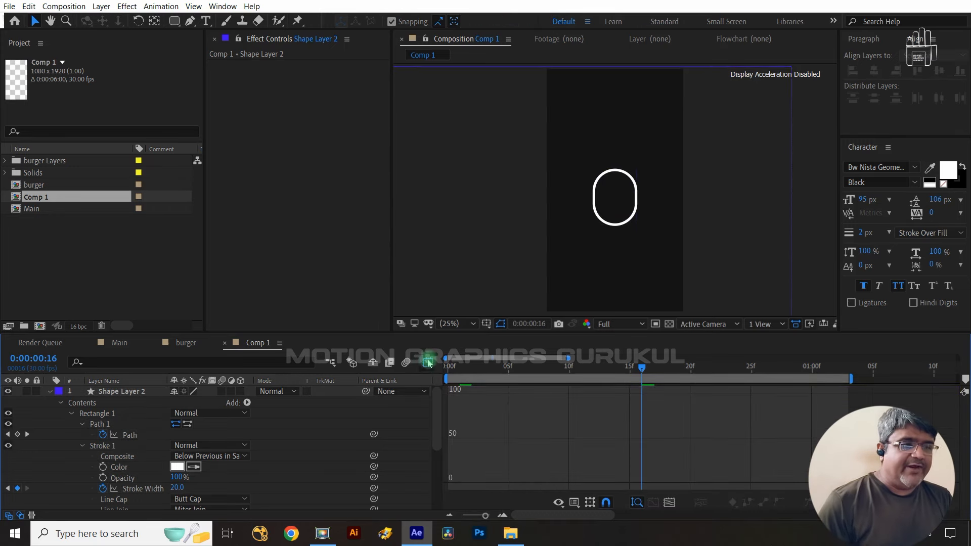
left_click(134, 490)
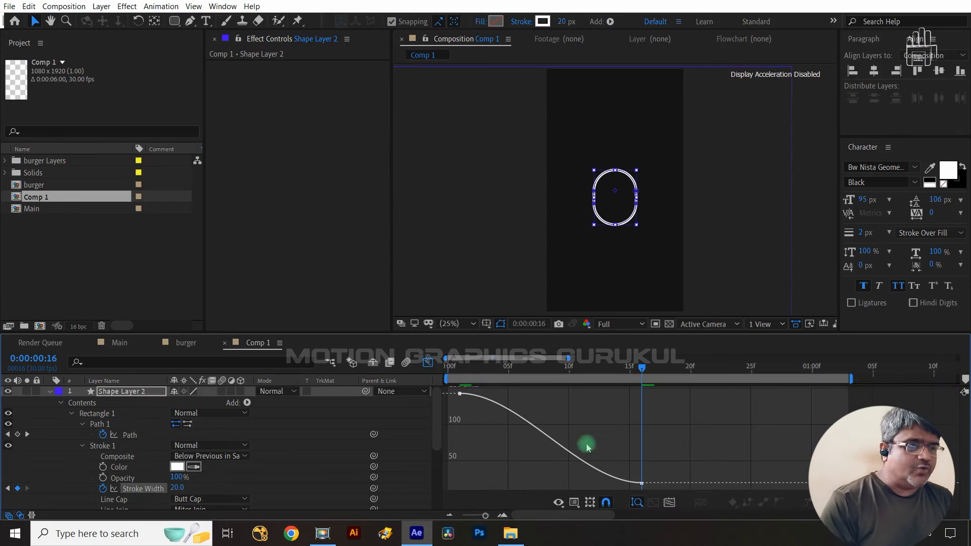
left_click(502, 403)
mouse_move(521, 394)
left_mouse_down()
mouse_move(472, 466)
mouse_move(461, 474)
mouse_move(453, 466)
left_mouse_up()
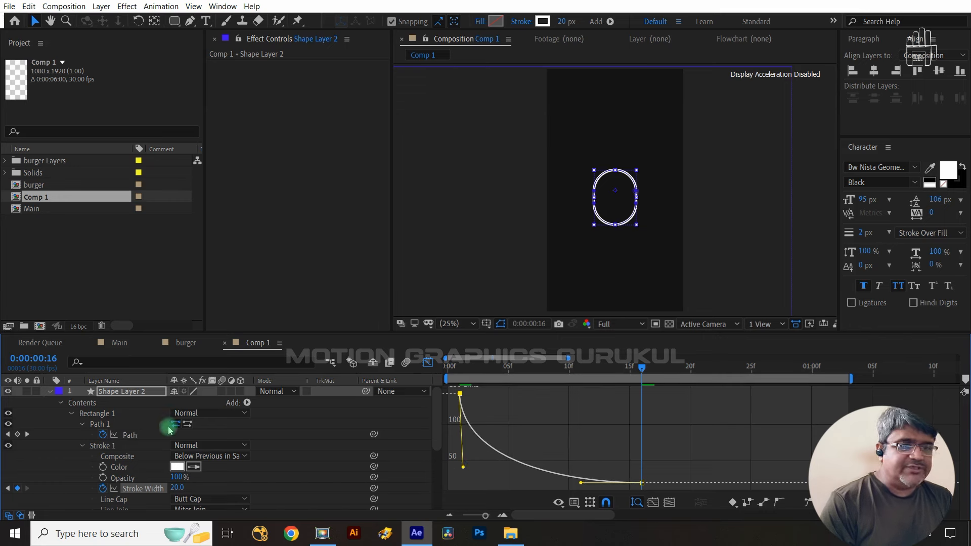
- Reshape the Path speed graph to peak early, with a short first handle and about 89% influence on the last keyframe, and close the Graph Editor
left_click(140, 436)
left_click_drag(711, 459, 652, 492)
right_click(702, 445)
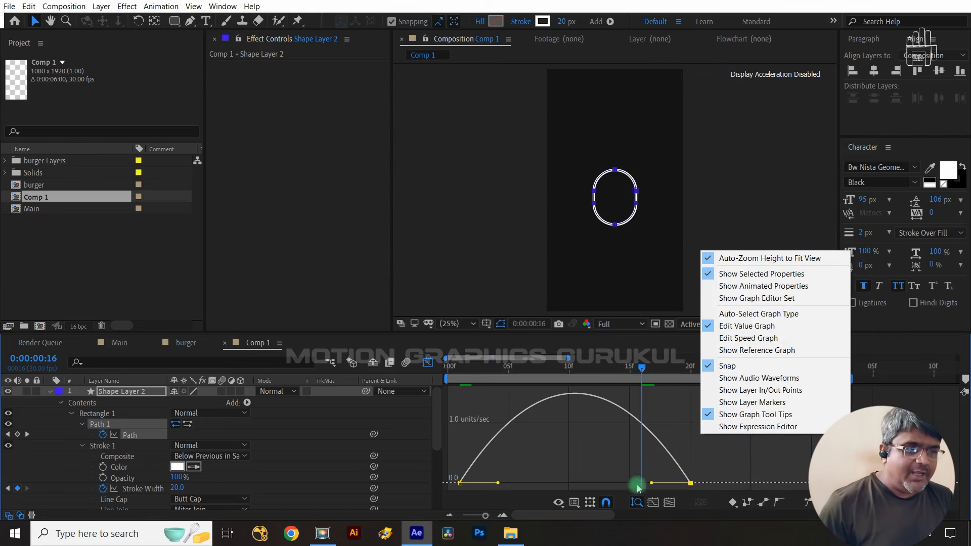
left_click(656, 487)
left_click_drag(652, 483, 575, 483)
left_click_drag(452, 464, 477, 483)
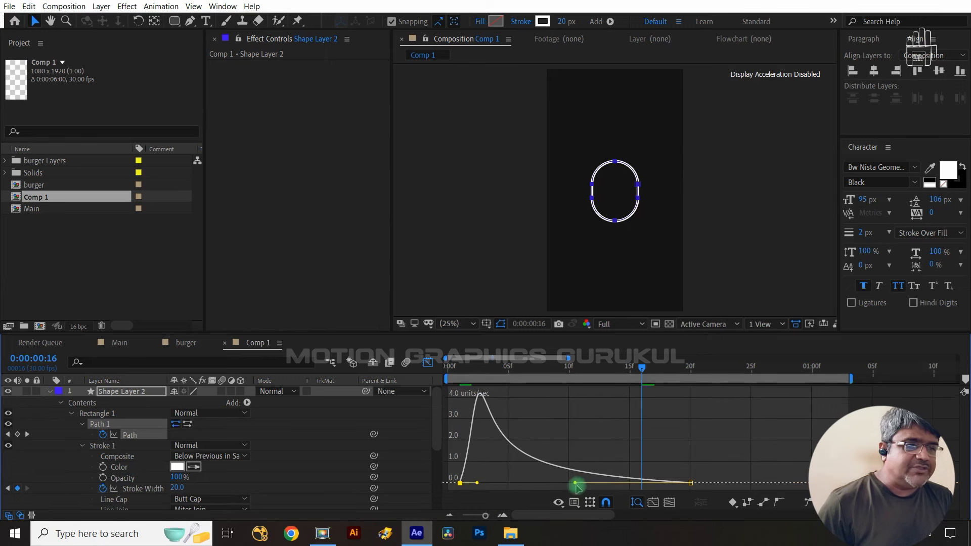
left_click_drag(577, 485, 588, 484)
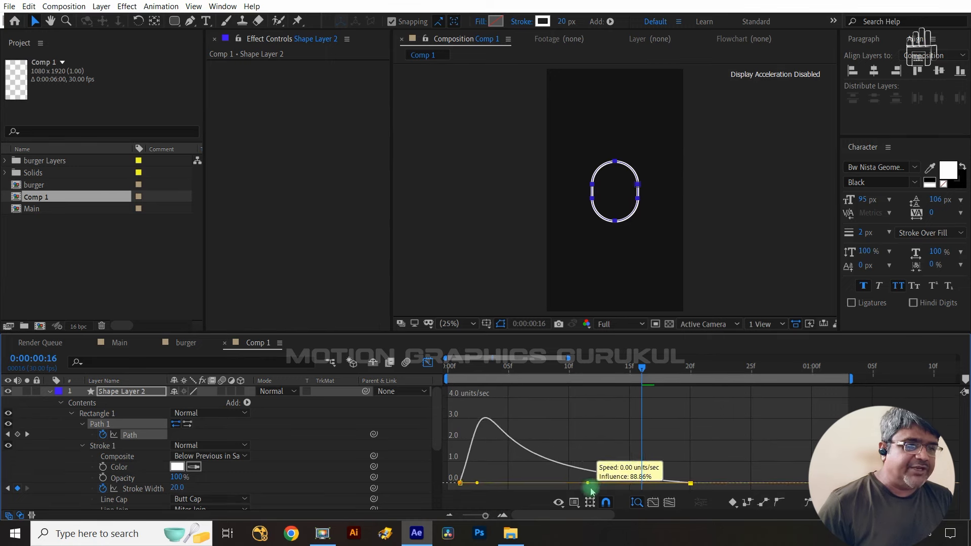
left_click(427, 363)
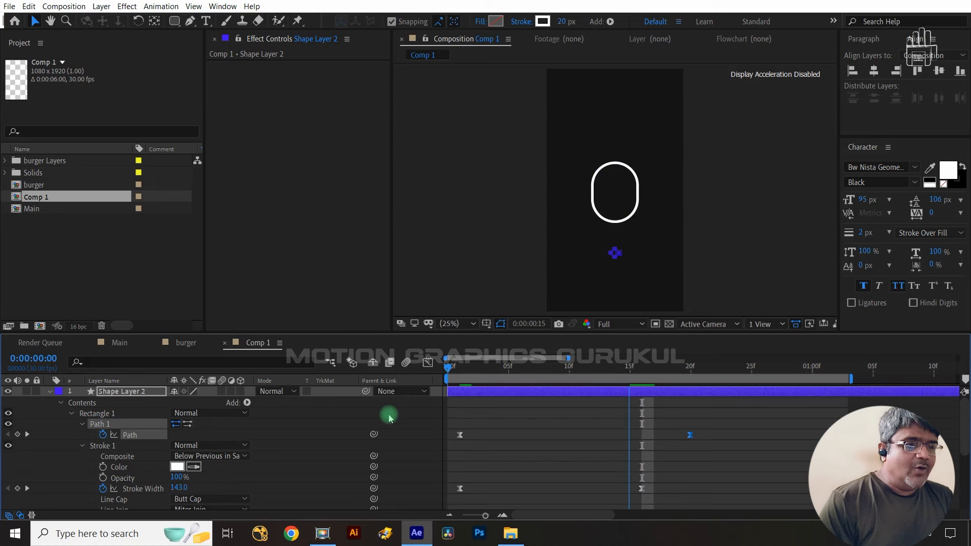
- Preview the transition from the first frame to check the dot growing into the thin rounded outline
key("Home")
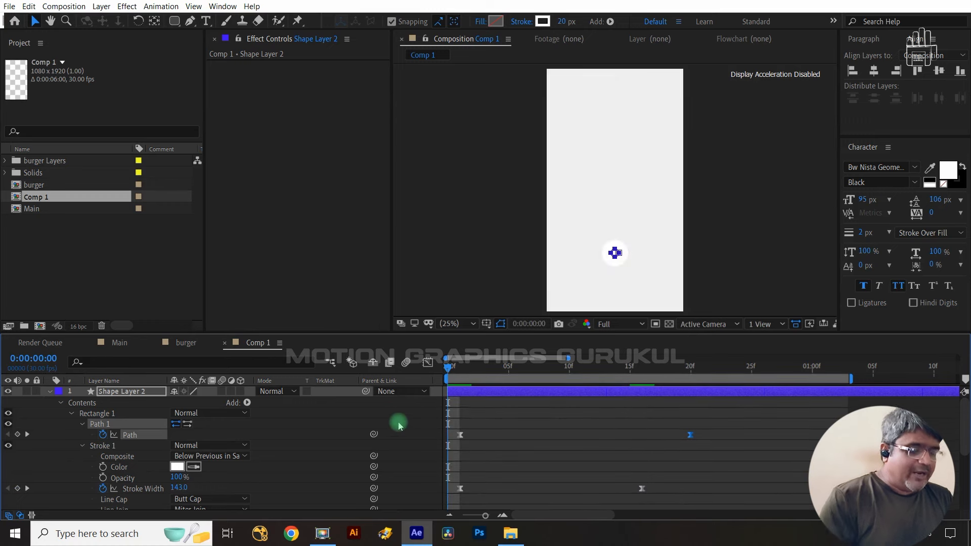
key("shift+slash")
key("space")
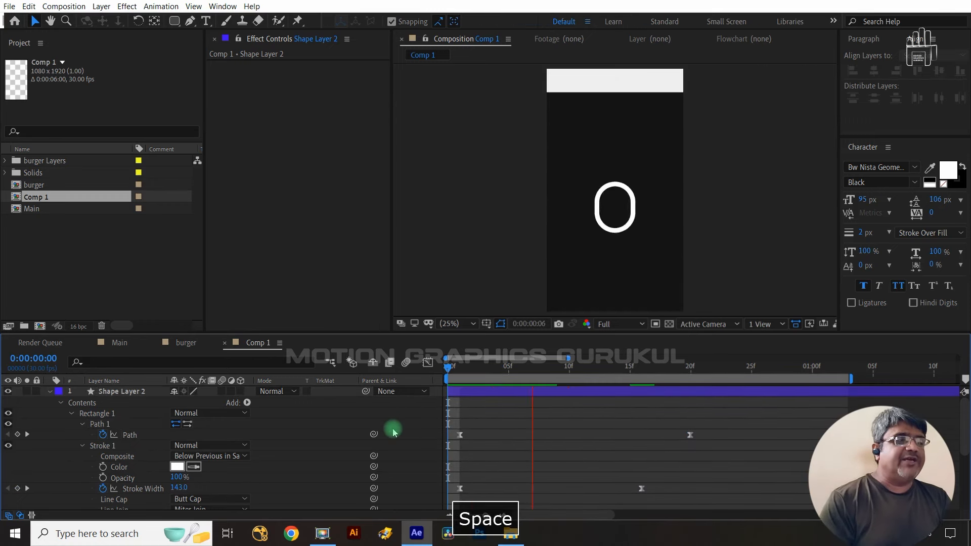